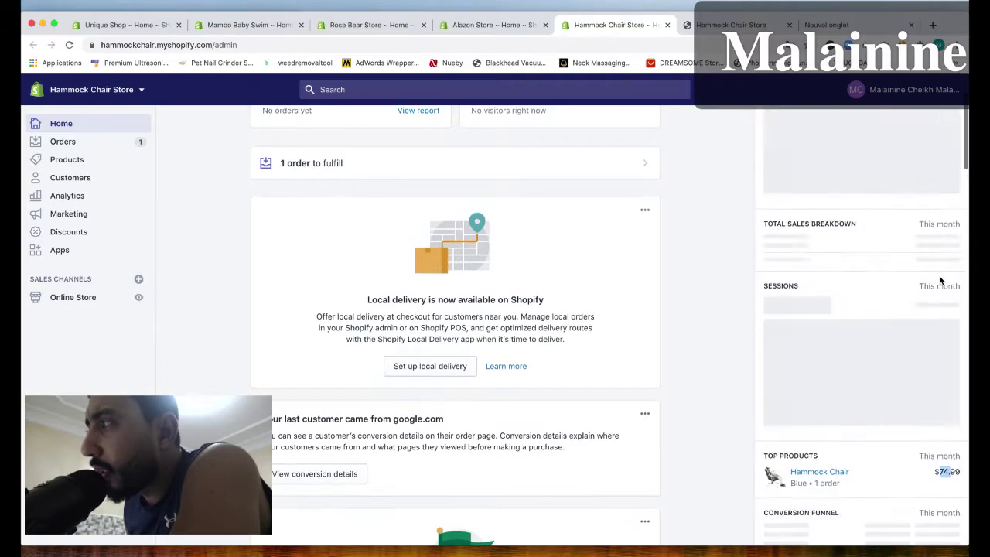
# Review the Hammock Chair Store's sales, sessions, top product and conversion funnel figures for this month.
pyautogui.scroll(-1, 841, 284)
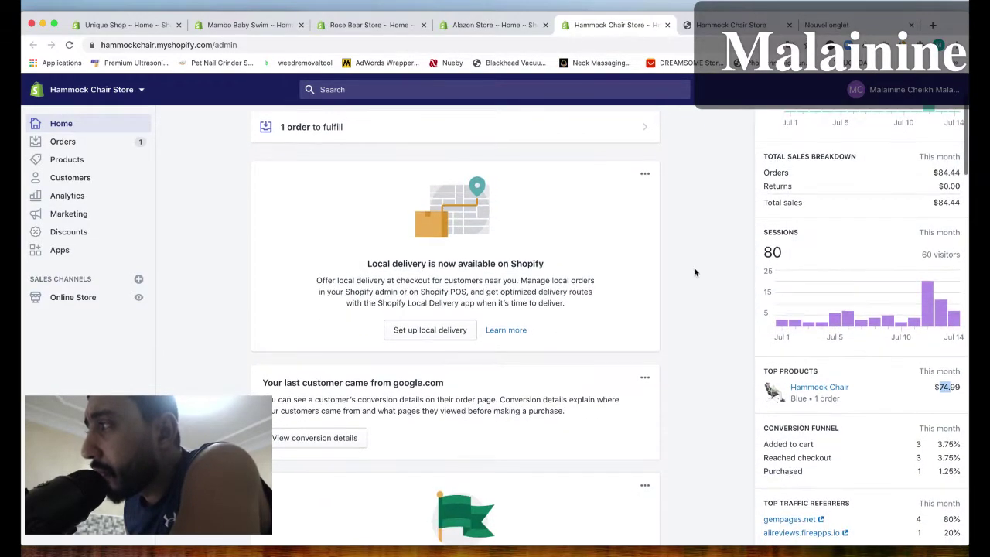
pyautogui.scroll(3, 725, 279)
pyautogui.scroll(-5, 724, 279)
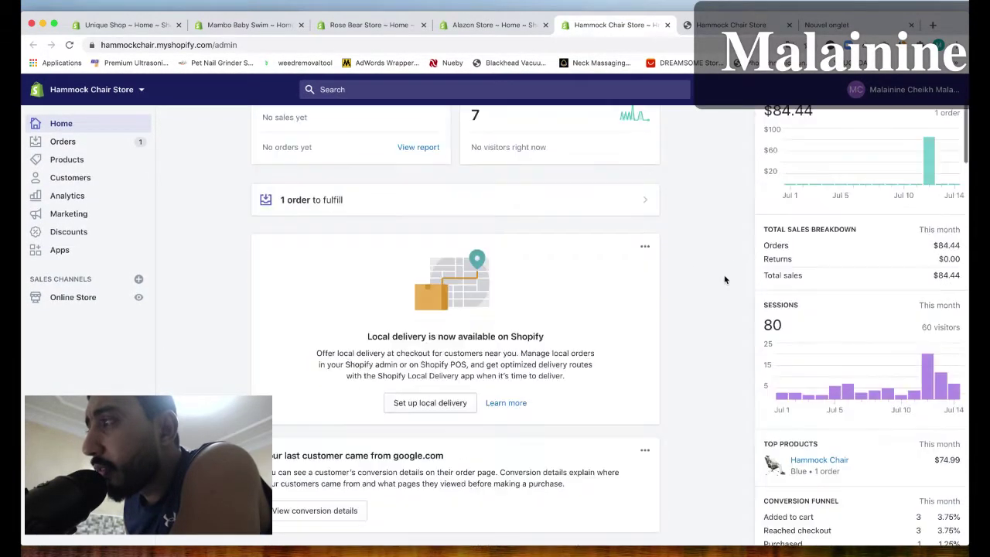
pyautogui.scroll(5, 723, 291)
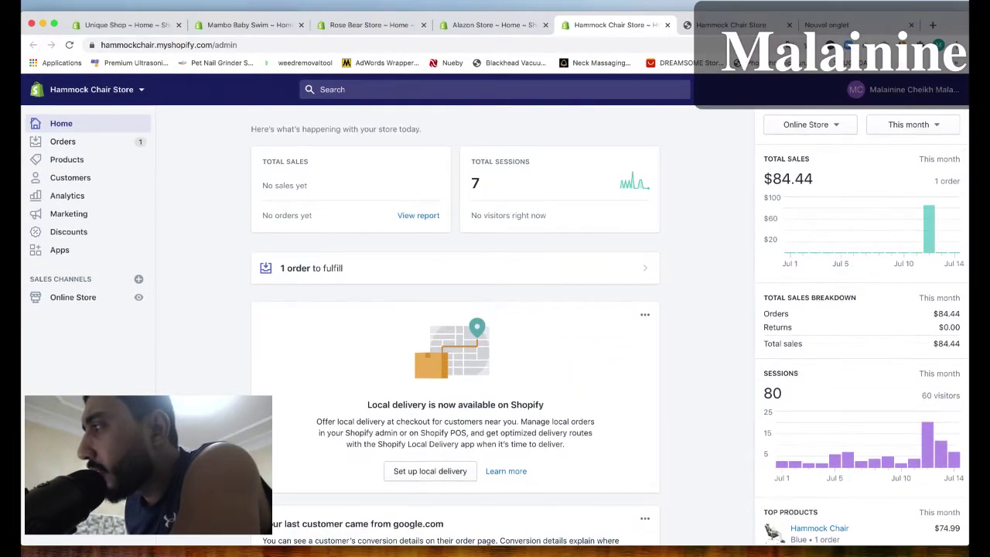
# Switch to Google Ads, open the Hammock chair account's campaigns and close the Gmail inbox page.
pyautogui.hotkey('ctrl', 'Right')
pyautogui.hotkey('ctrl', 'Right')
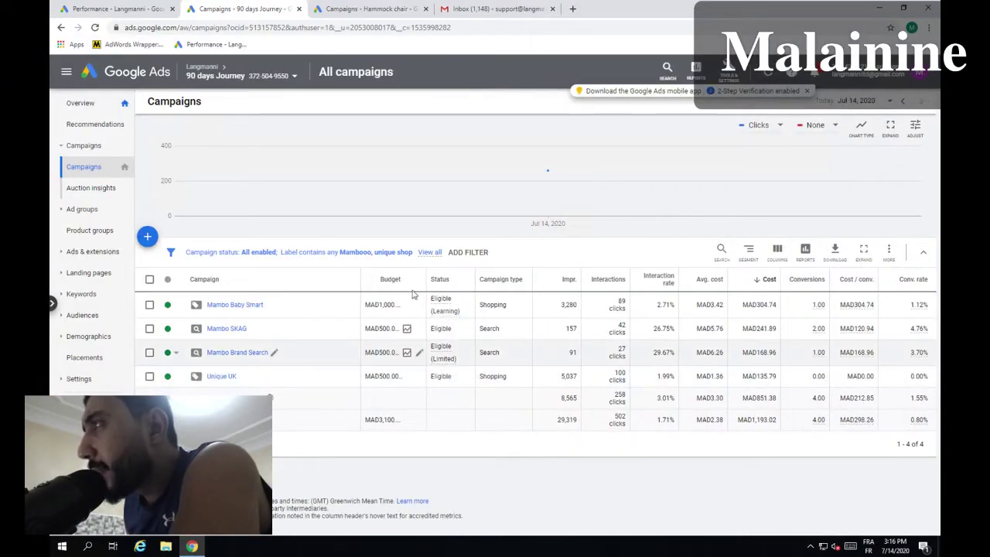
pyautogui.click(368, 11)
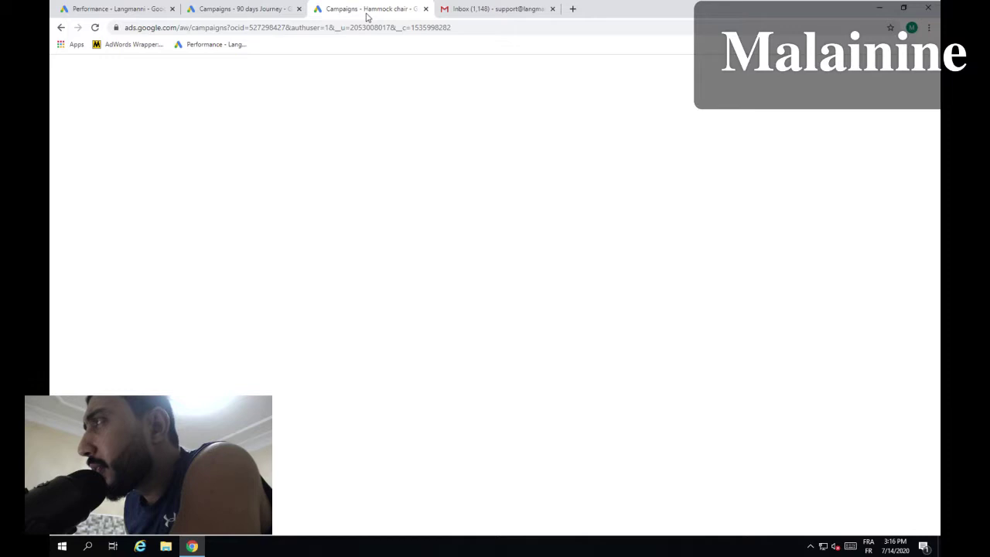
pyautogui.click(553, 9)
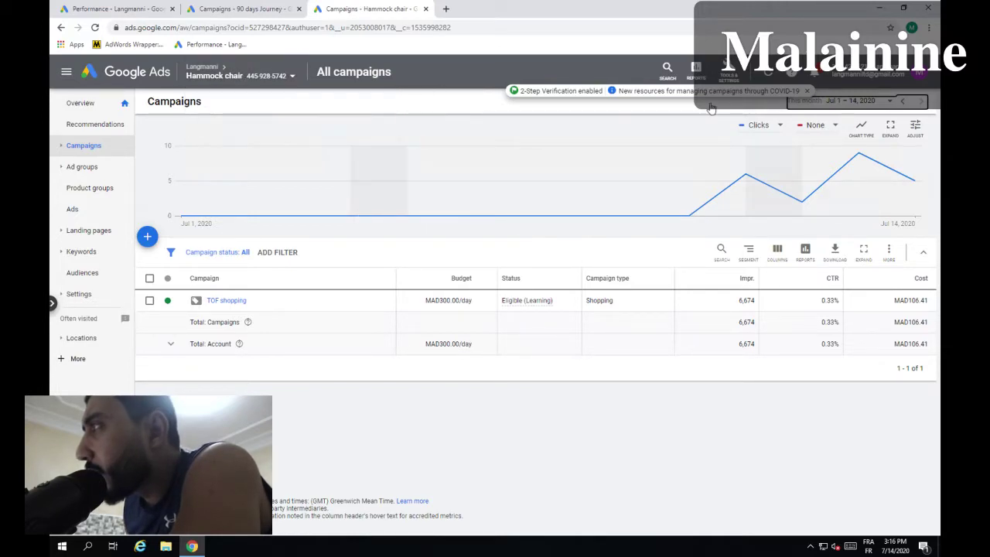
# Set the Hammock chair campaigns' date range to This month and highlight the TOF shopping campaign's cost.
pyautogui.click(829, 103)
pyautogui.click(725, 242)
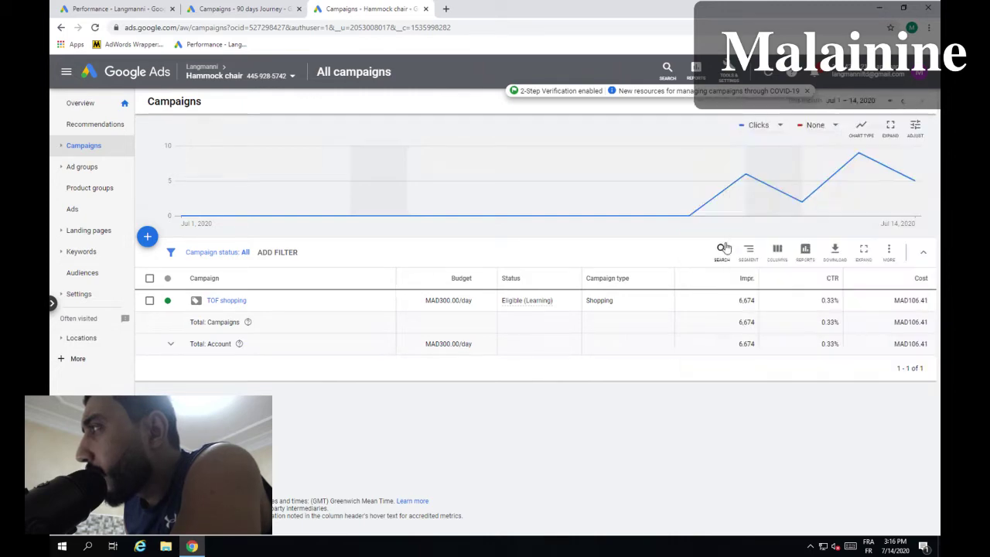
pyautogui.moveTo(913, 301); pyautogui.dragTo(903, 301)
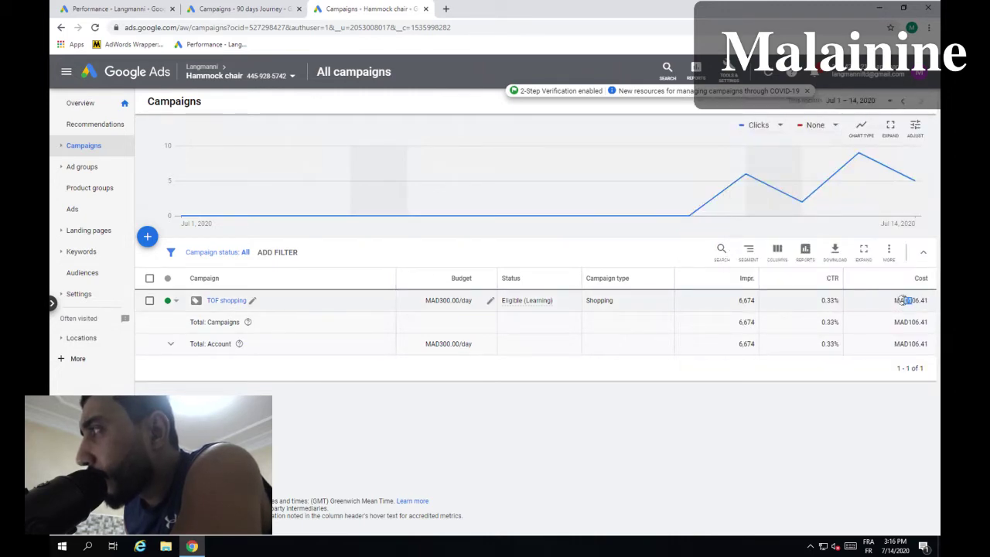
pyautogui.doubleClick(903, 301)
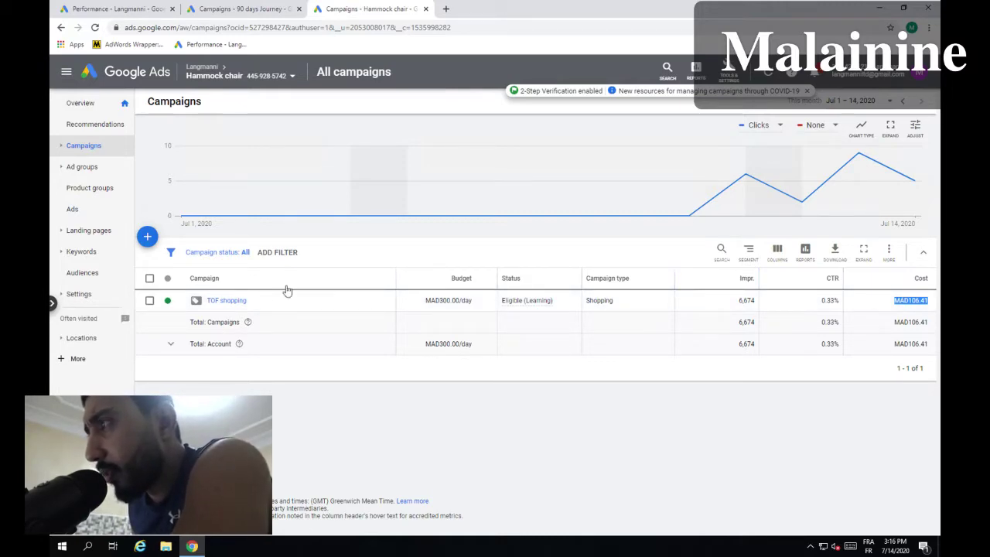
# Open the TOF shopping campaign's settings, inspect the maximum CPC bid limit under Bidding, and save the section without edits.
pyautogui.click(223, 300)
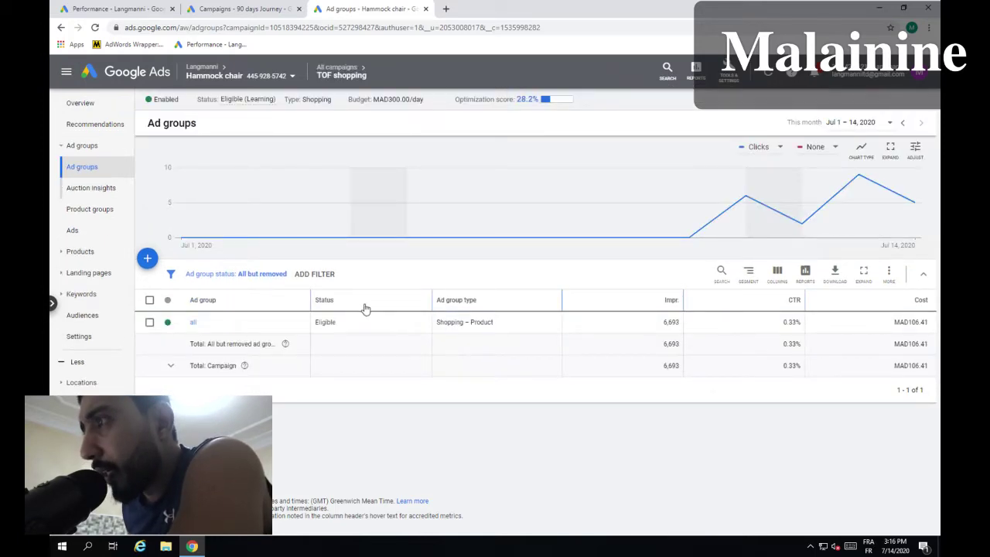
pyautogui.click(78, 337)
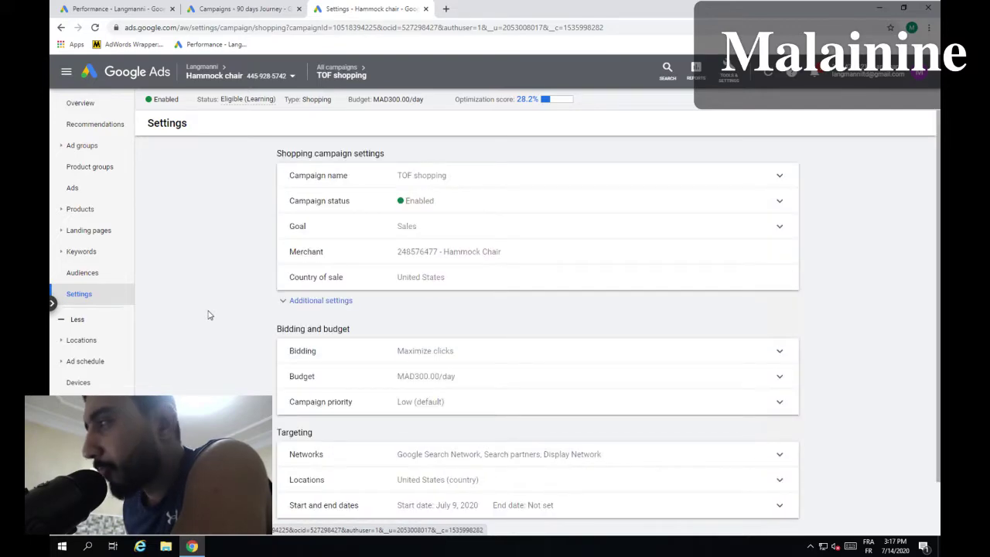
pyautogui.click(450, 353)
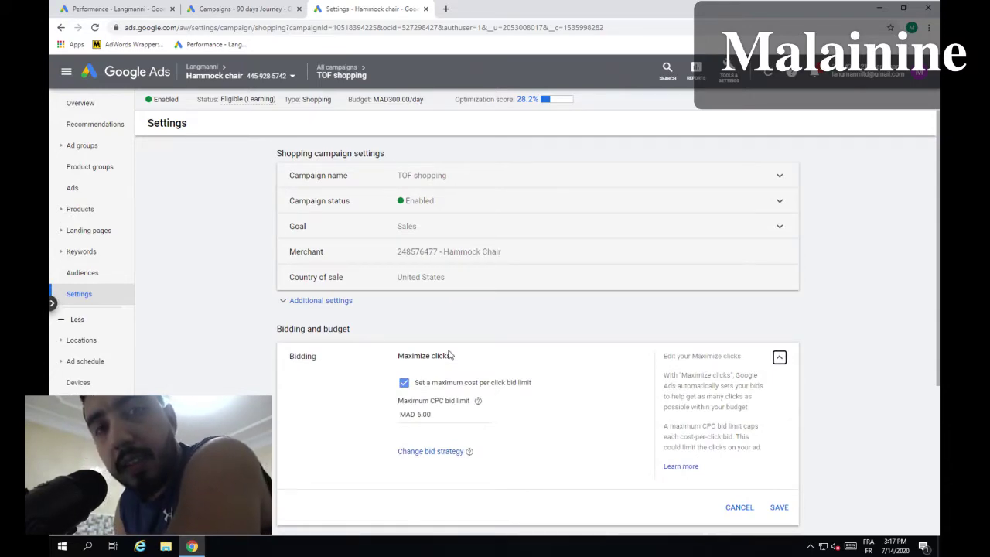
pyautogui.click(420, 414)
pyautogui.moveTo(422, 414); pyautogui.dragTo(416, 414)
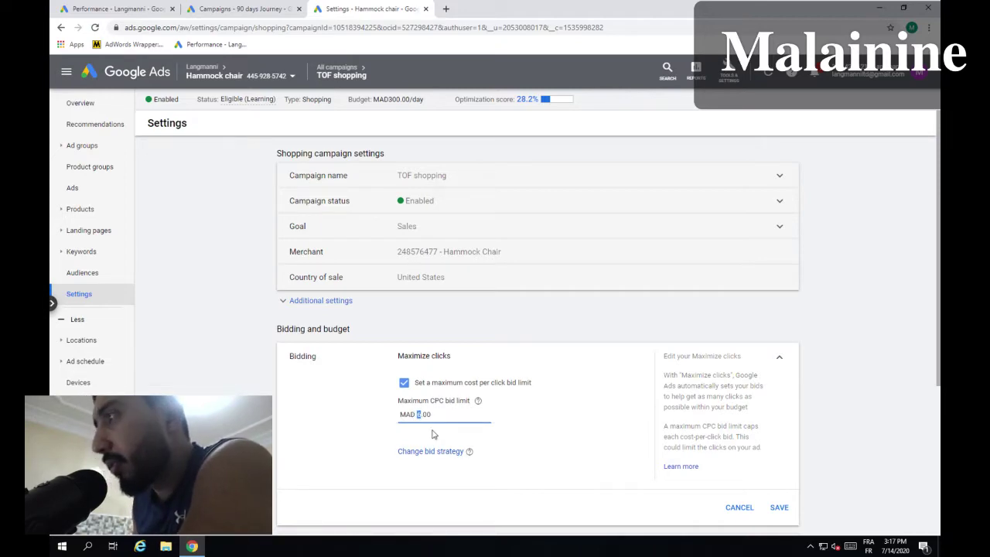
pyautogui.click(778, 508)
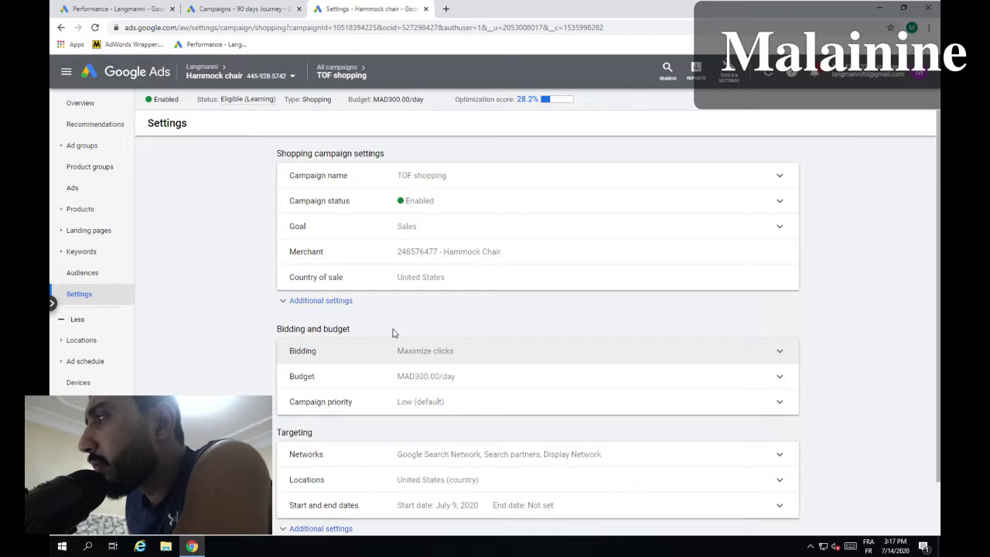
pyautogui.scroll(-1, 392, 332)
pyautogui.scroll(1, 393, 333)
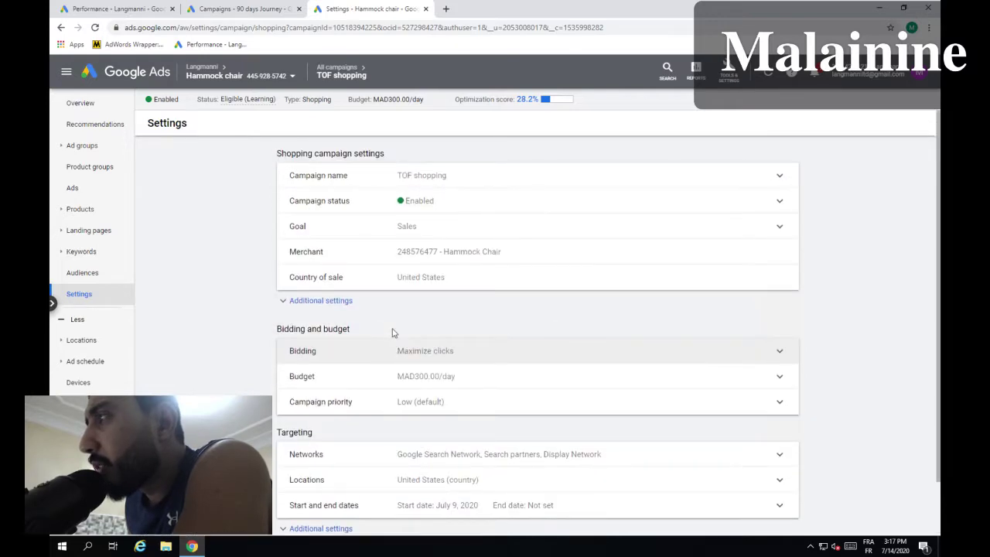
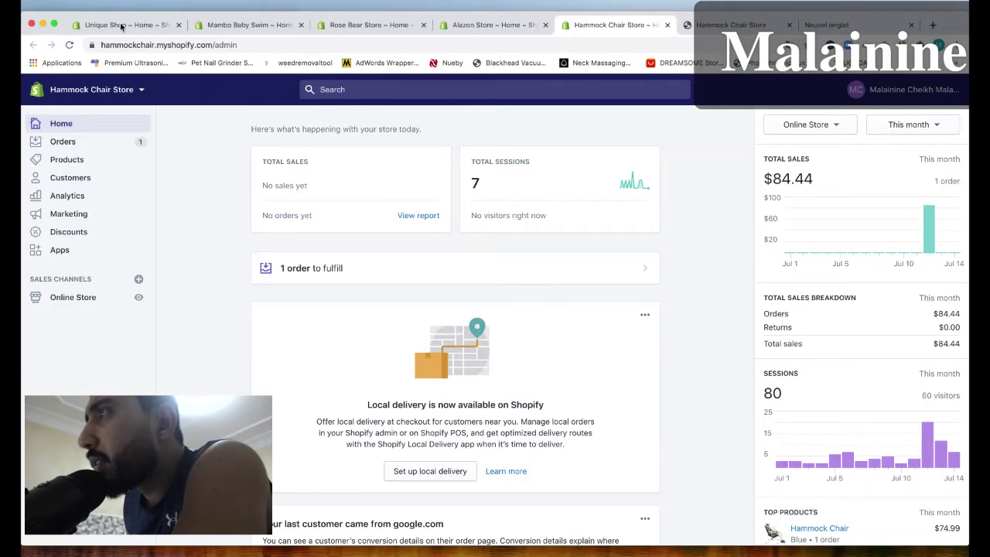
# Switch to the Unique Shop's Shopify dashboard and examine the daily bars of this month's total sales chart.
pyautogui.click(121, 26)
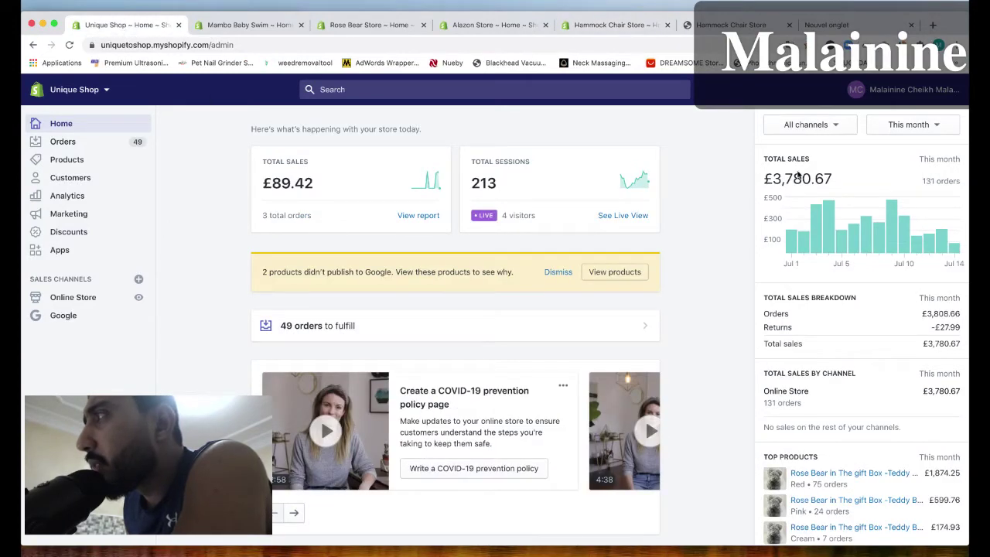
pyautogui.moveTo(818, 246)
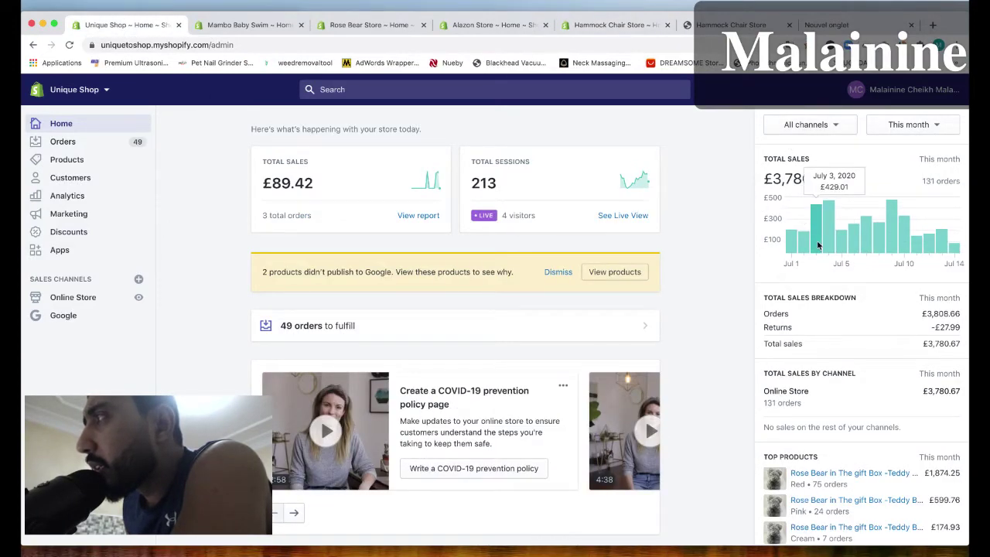
pyautogui.moveTo(864, 241)
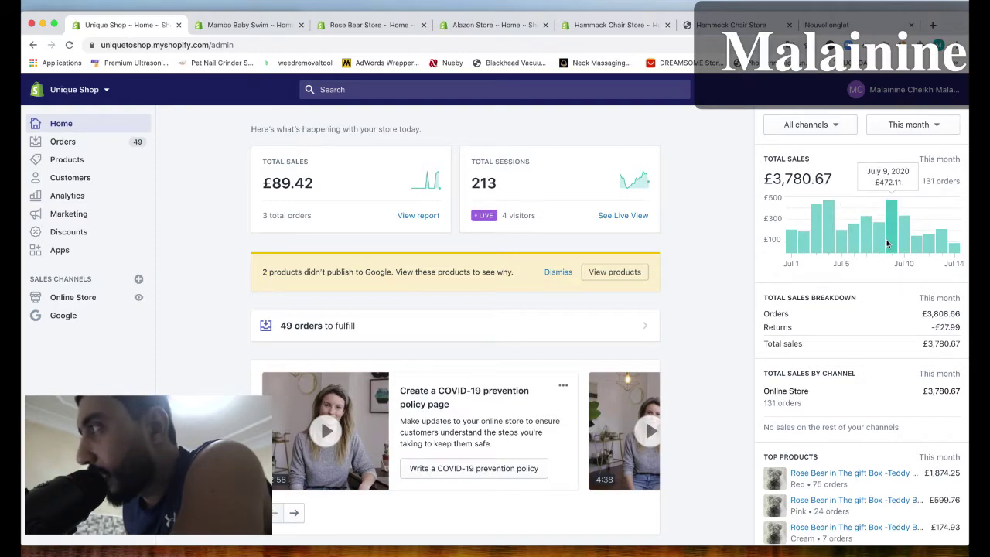
pyautogui.moveTo(952, 247)
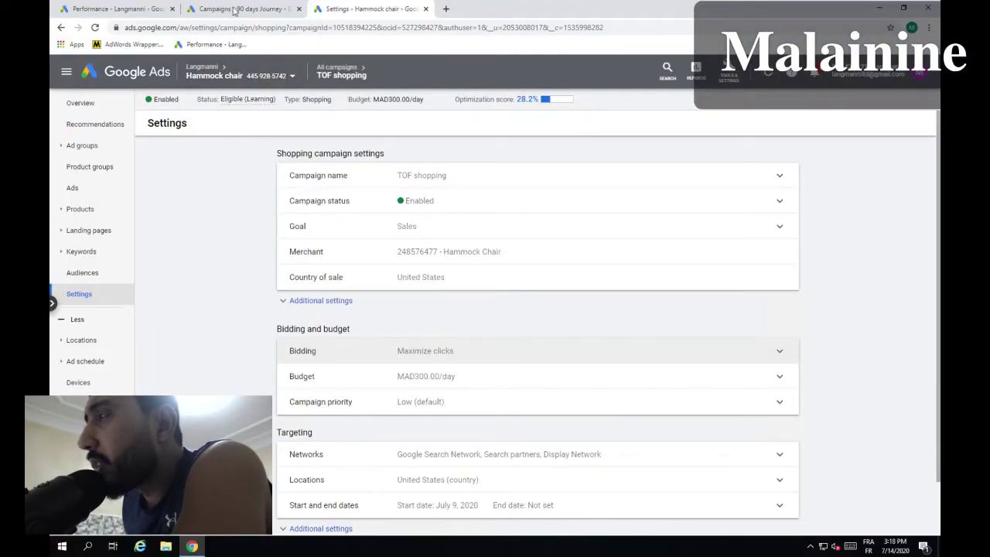
# In the Google Ads 90 days Journey account, select the Unique UK campaign and set the date range to This month.
pyautogui.click(234, 10)
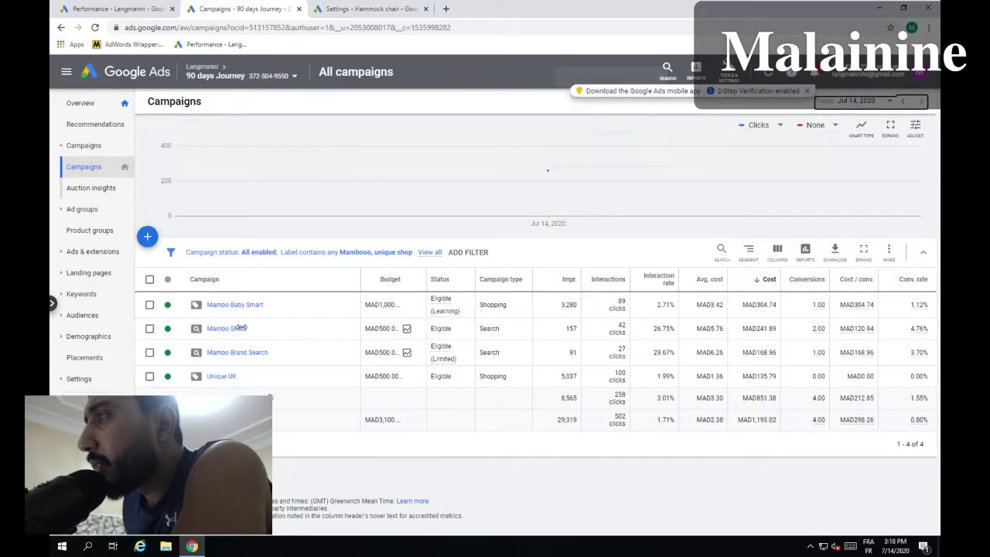
pyautogui.click(150, 375)
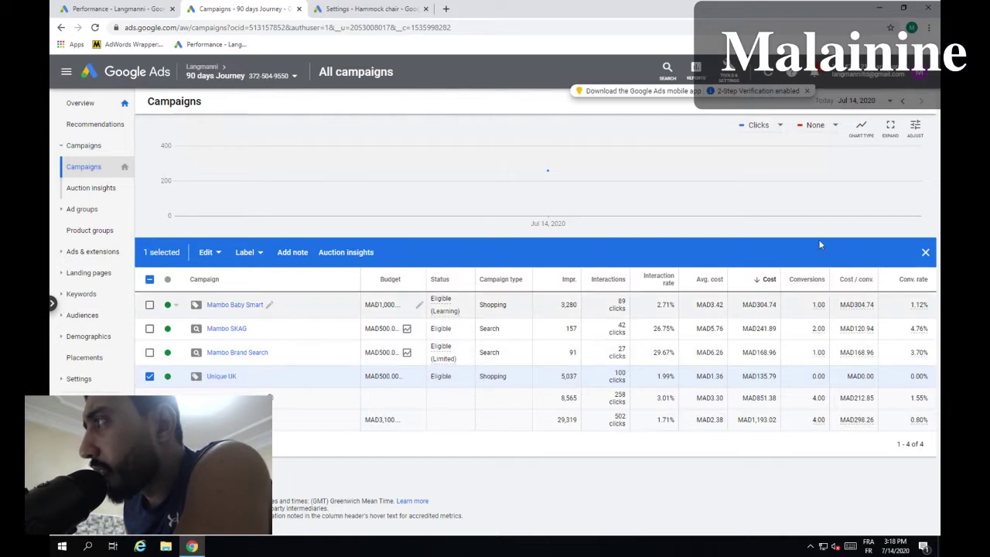
pyautogui.click(854, 105)
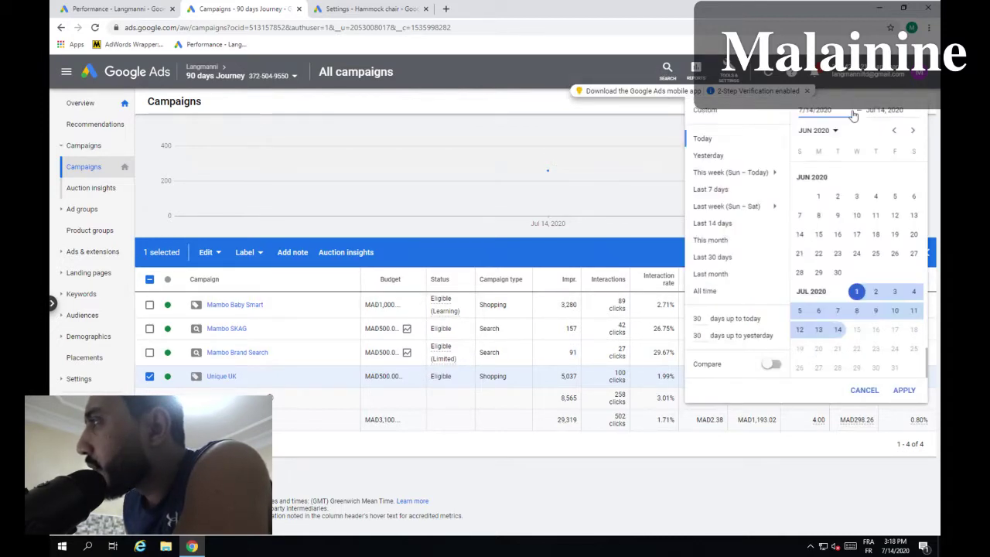
pyautogui.click(735, 242)
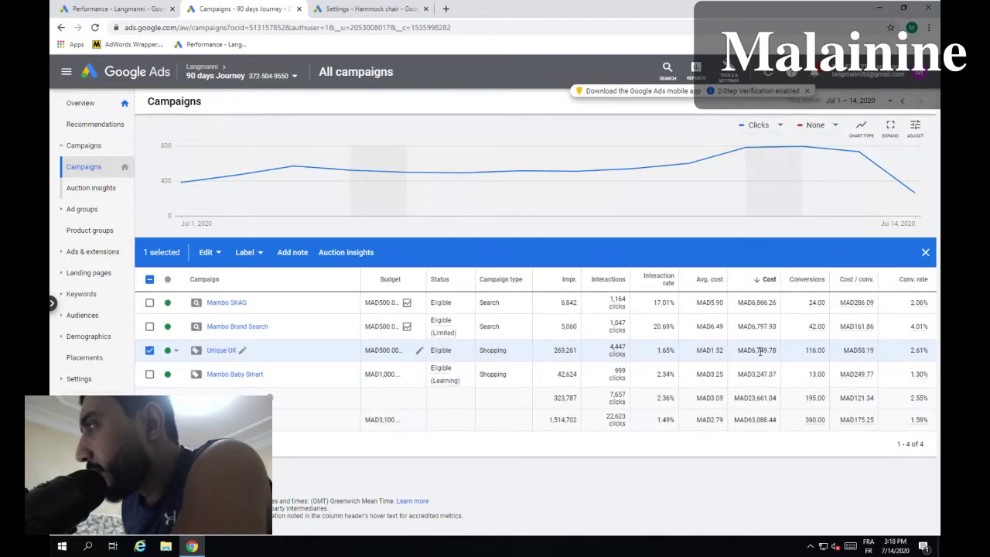
# Highlight the Unique UK campaign's cost for this month.
pyautogui.moveTo(763, 351); pyautogui.dragTo(750, 351)
pyautogui.click(772, 349)
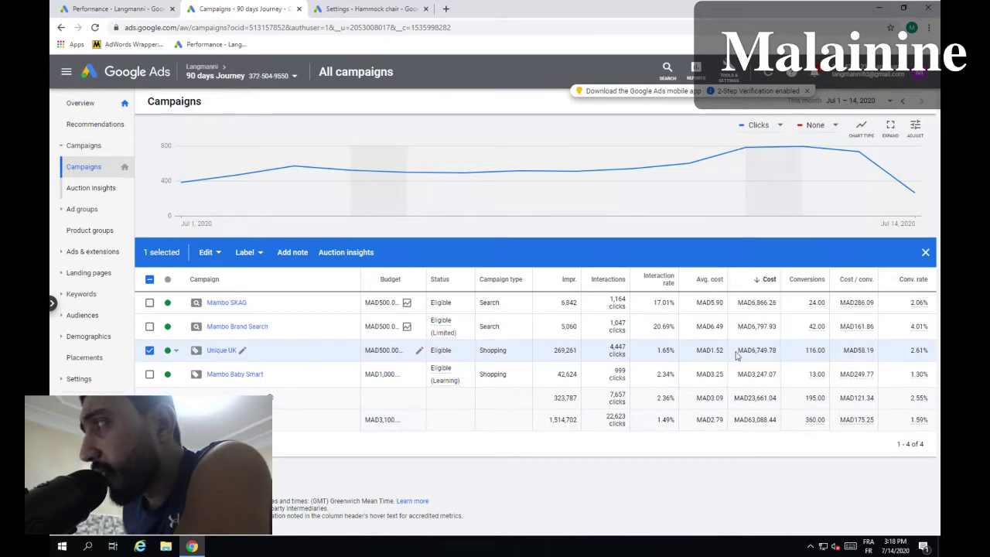
pyautogui.moveTo(766, 352); pyautogui.dragTo(745, 352)
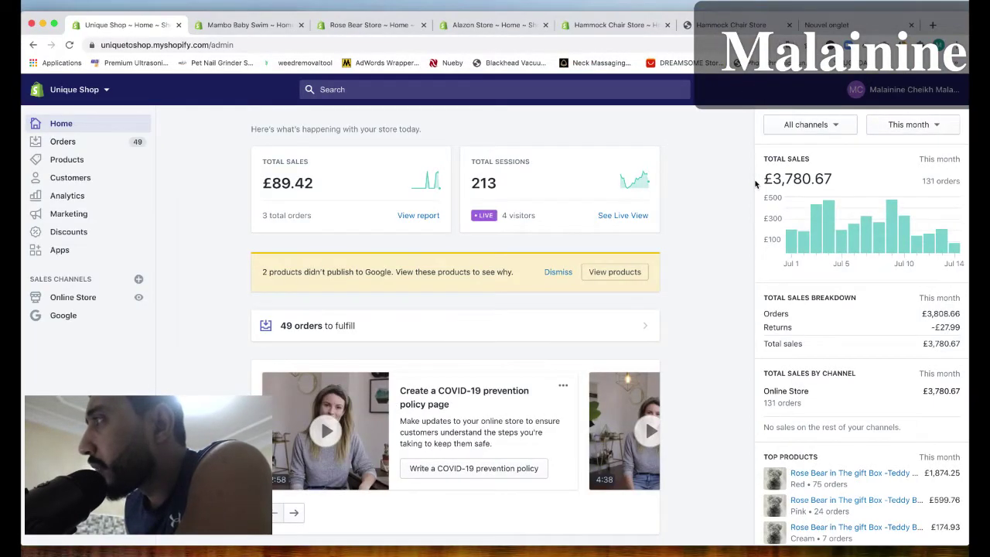
# Return to the Unique Shop dashboard, search Google for its total sales figure £3,780.67, and highlight the US dollar equivalent.
pyautogui.moveTo(833, 179); pyautogui.dragTo(765, 178)
pyautogui.rightClick(764, 178)
pyautogui.click(813, 210)
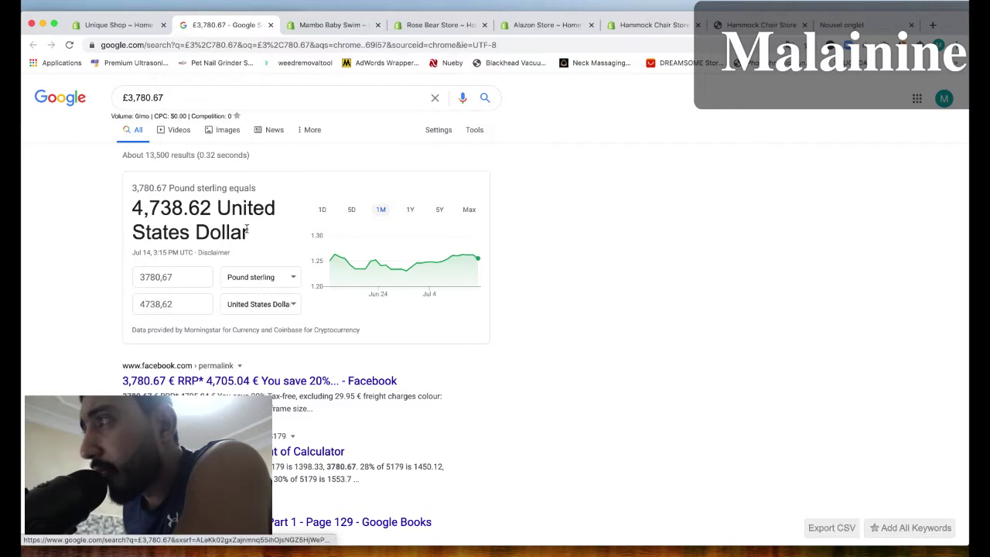
pyautogui.moveTo(190, 207); pyautogui.dragTo(130, 207)
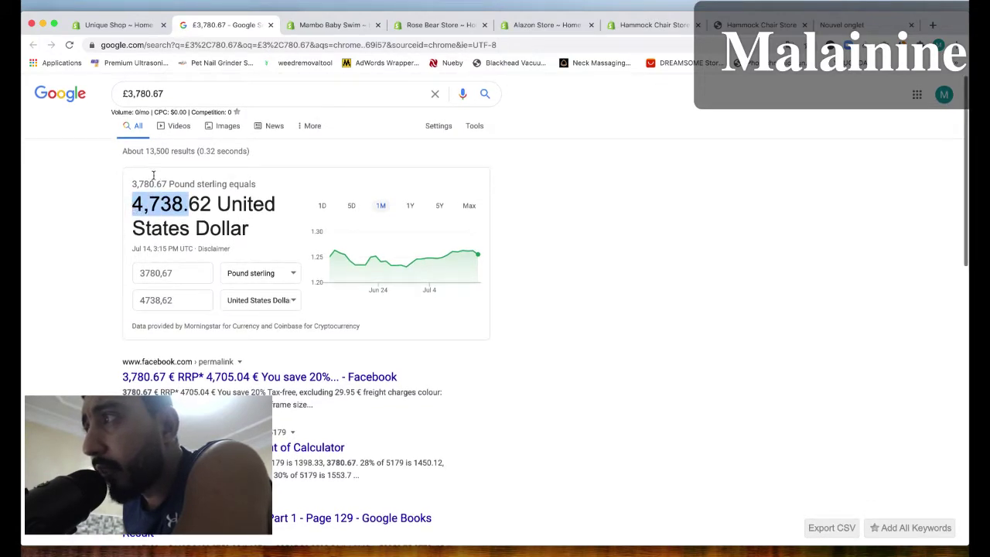
# Replace the Google search query with the calculation 4738/674 and run it.
pyautogui.tripleClick(152, 96)
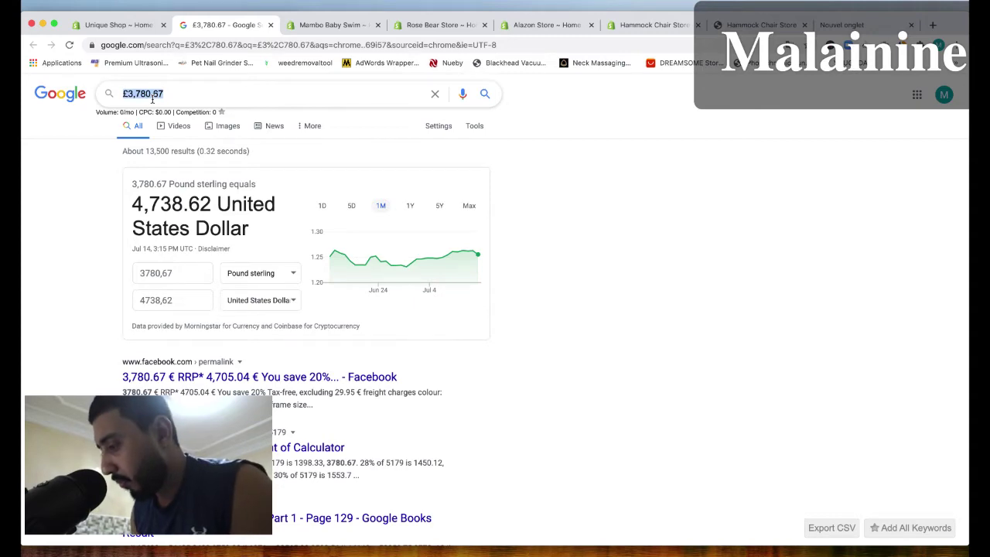
pyautogui.write('47')
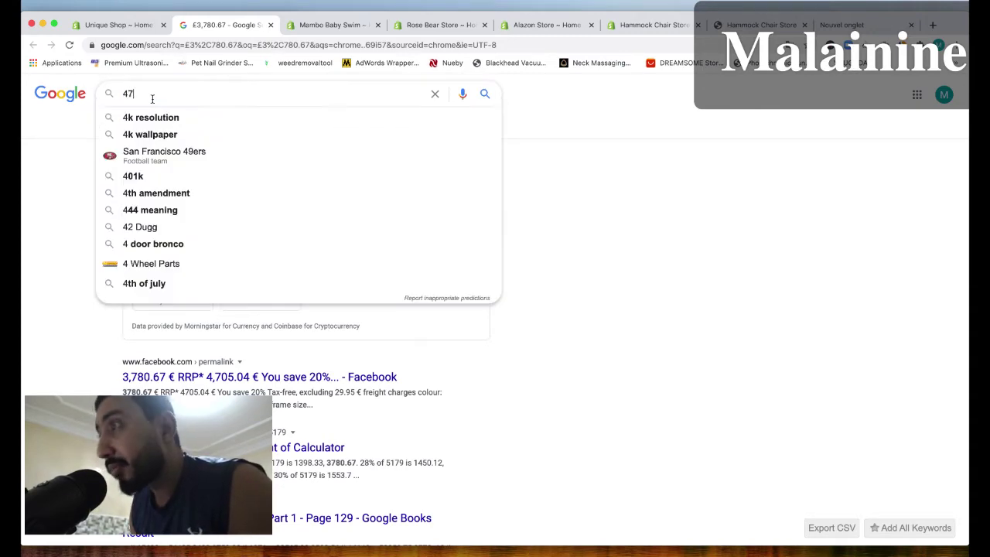
pyautogui.press('Escape')
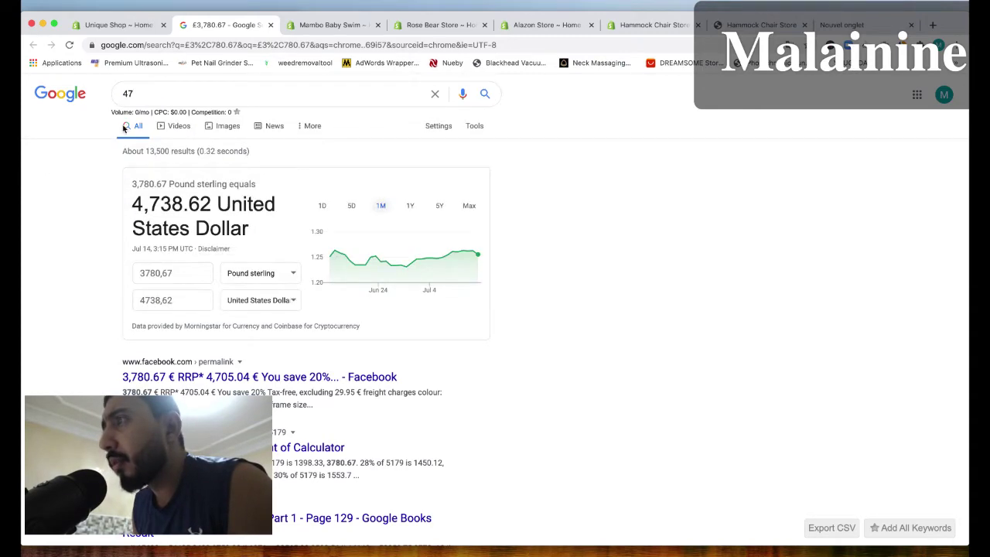
pyautogui.write('3')
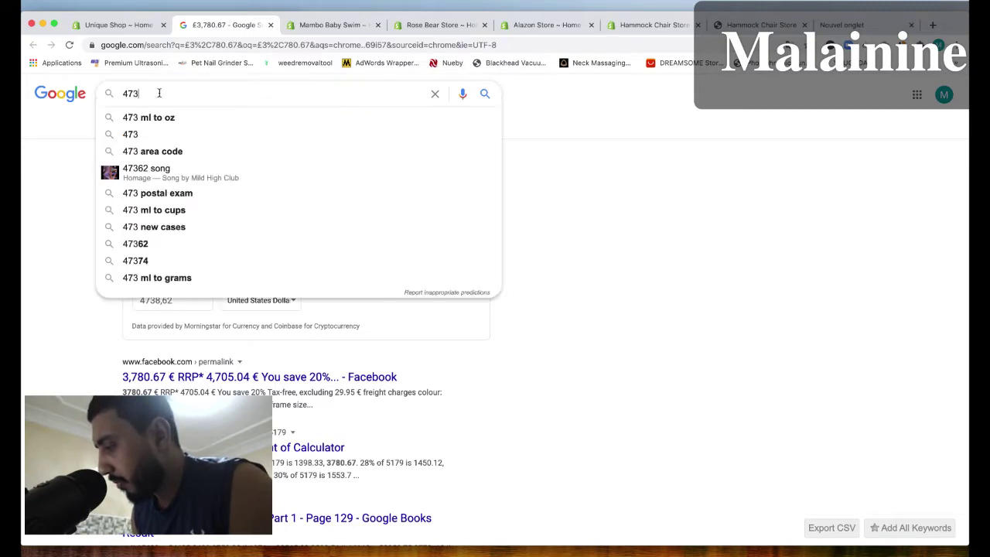
pyautogui.write('8/674')
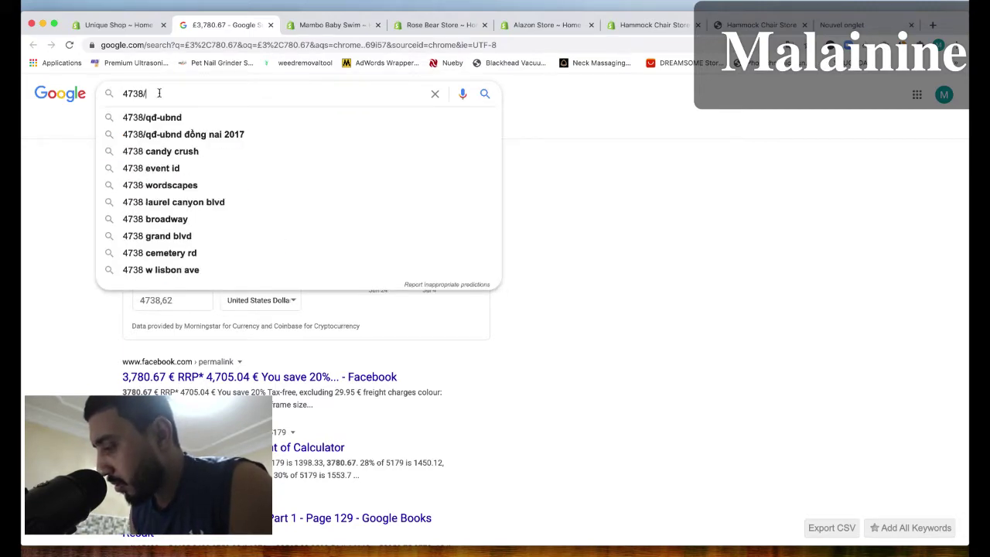
pyautogui.press('Escape')
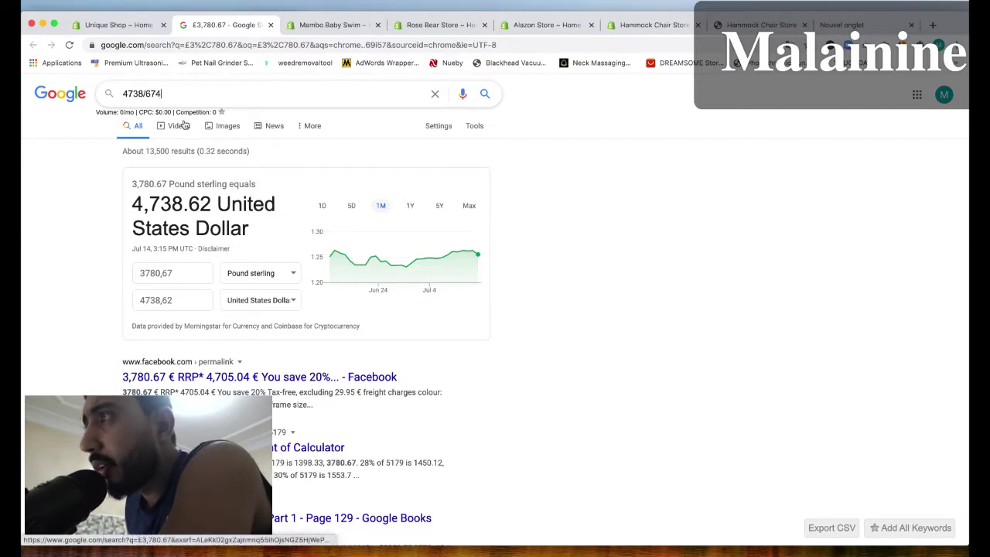
pyautogui.press('Return')
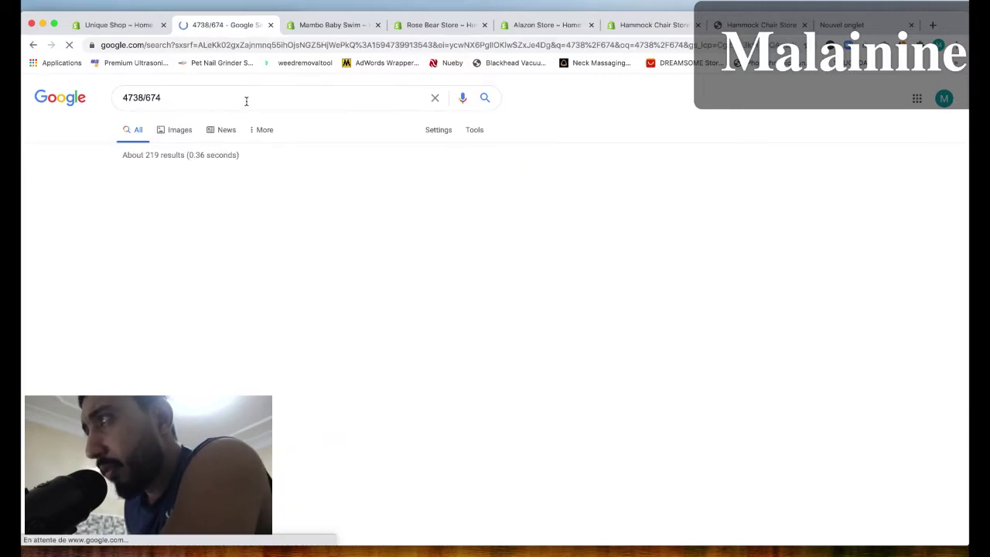
# Highlight the leading digits of the 4738/674 division result on Google.
pyautogui.moveTo(397, 208); pyautogui.dragTo(369, 206)
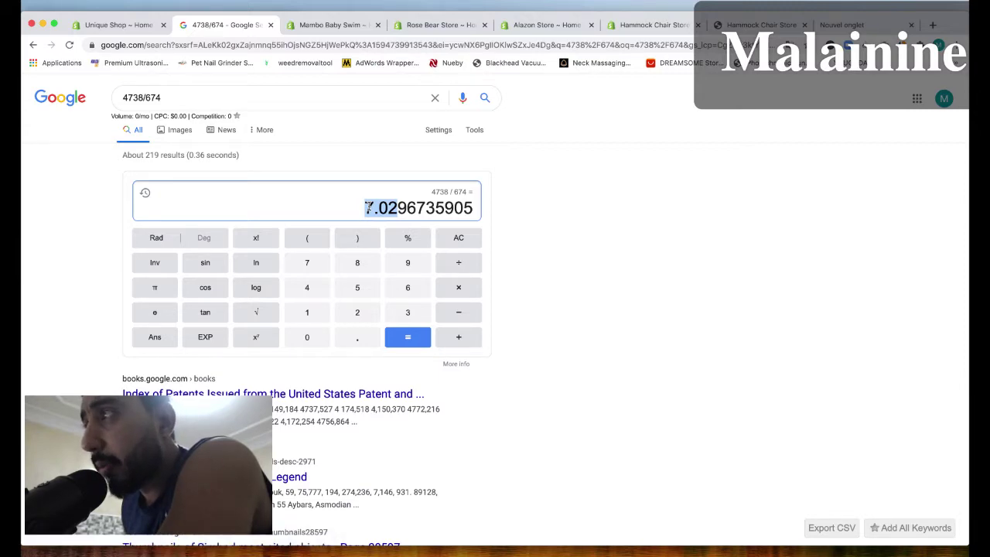
pyautogui.click(555, 233)
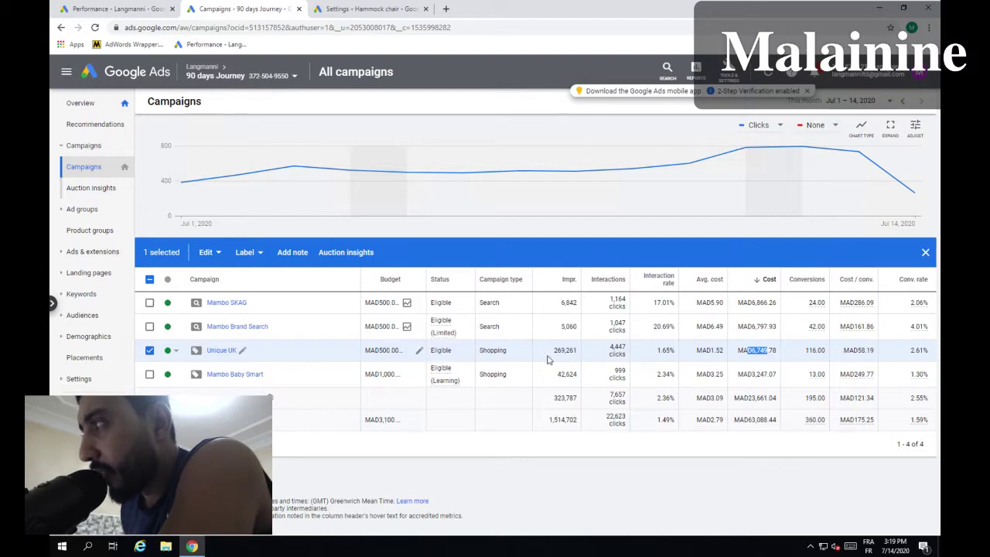
# Switch back to Google Ads and open the product groups of the "all" ad group in the Unique UK campaign.
pyautogui.click(739, 360)
pyautogui.click(223, 350)
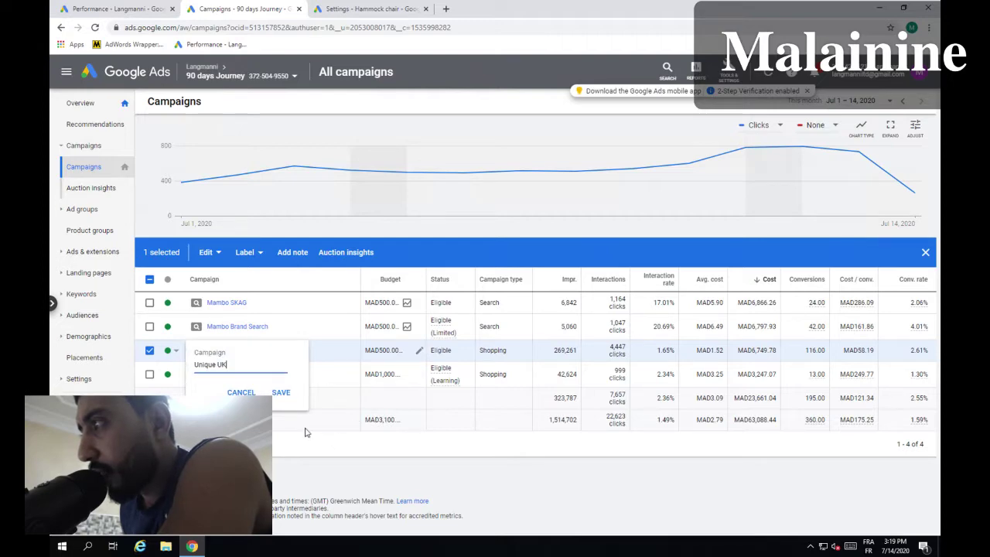
pyautogui.click(217, 389)
pyautogui.click(219, 351)
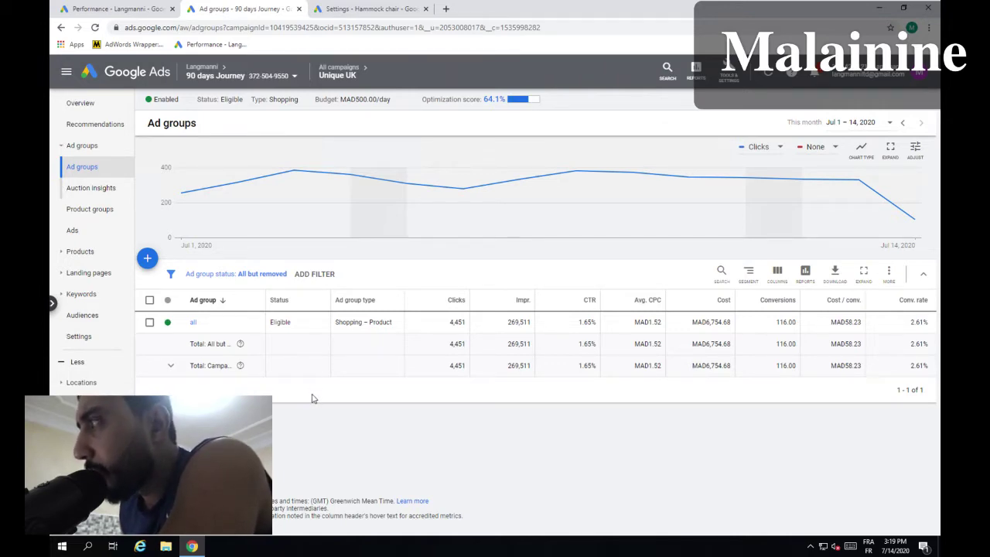
pyautogui.click(194, 326)
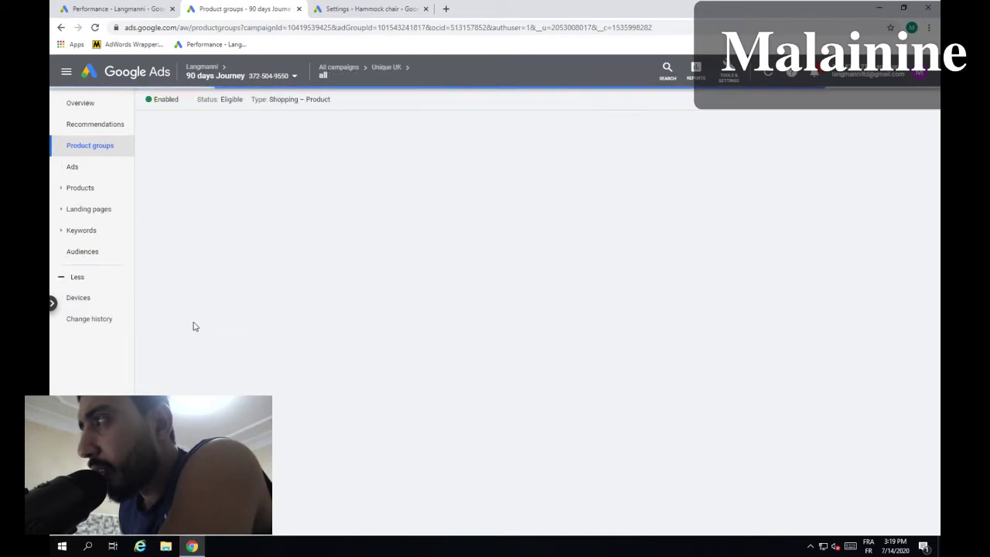
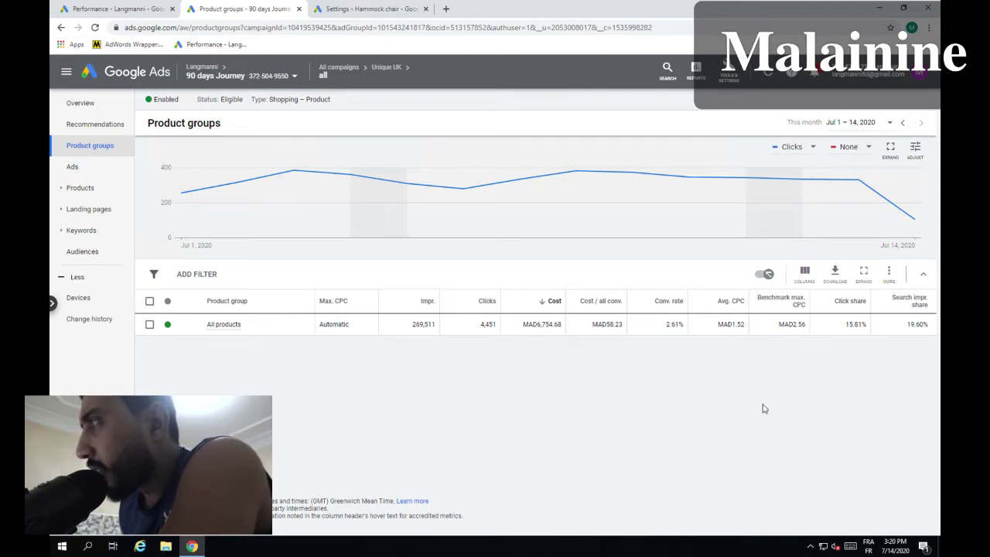
# Highlight the click share of the All products group and bring up its product summary.
pyautogui.moveTo(871, 324); pyautogui.dragTo(846, 325)
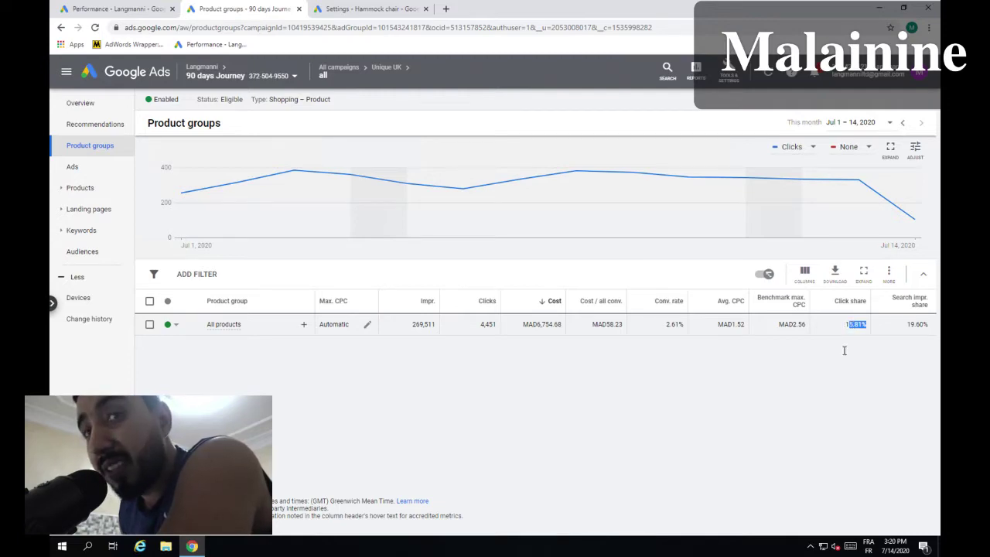
pyautogui.click(806, 368)
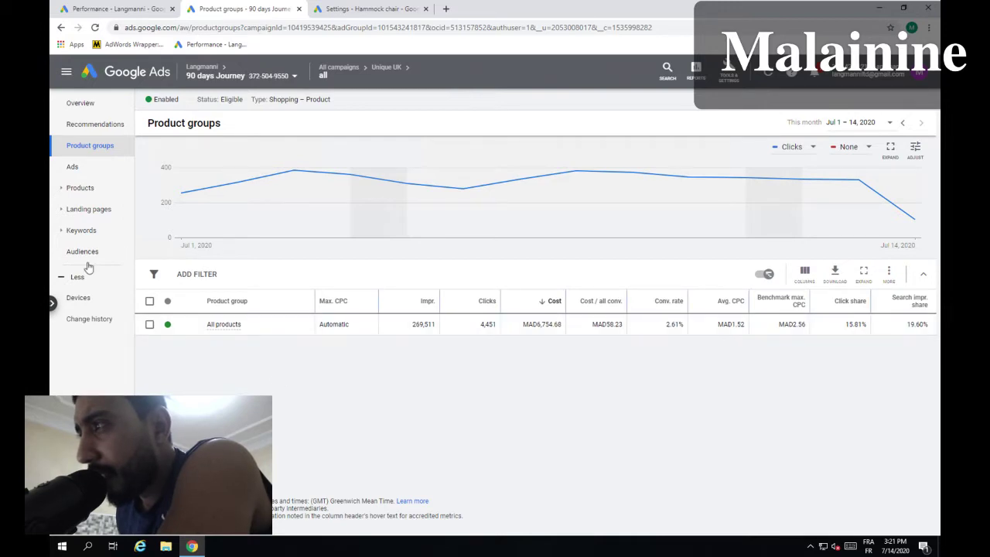
pyautogui.moveTo(307, 328)
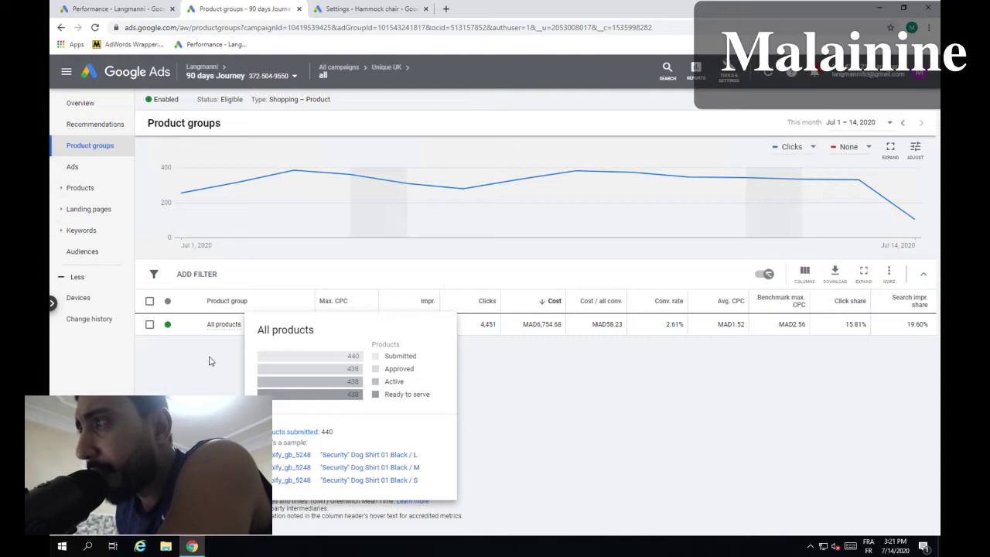
# Open the ad group's search terms report and examine the terms with conversions, highlighting "amazon miraclash".
pyautogui.click(94, 234)
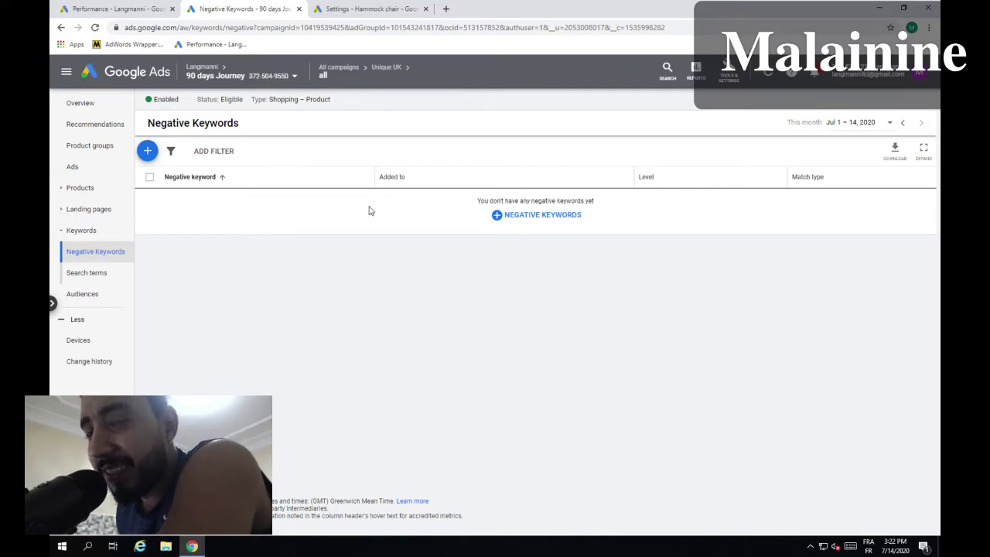
pyautogui.click(106, 274)
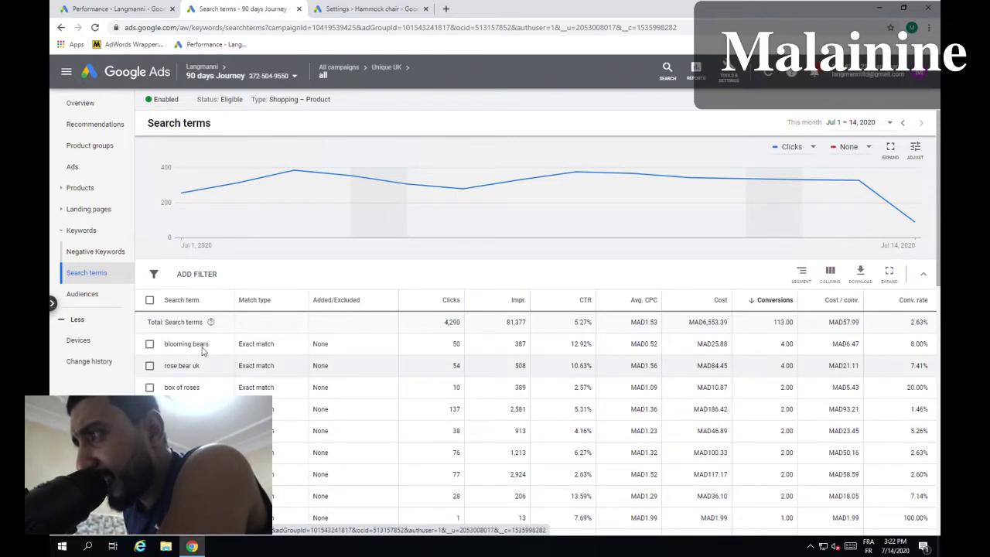
pyautogui.scroll(-1, 203, 354)
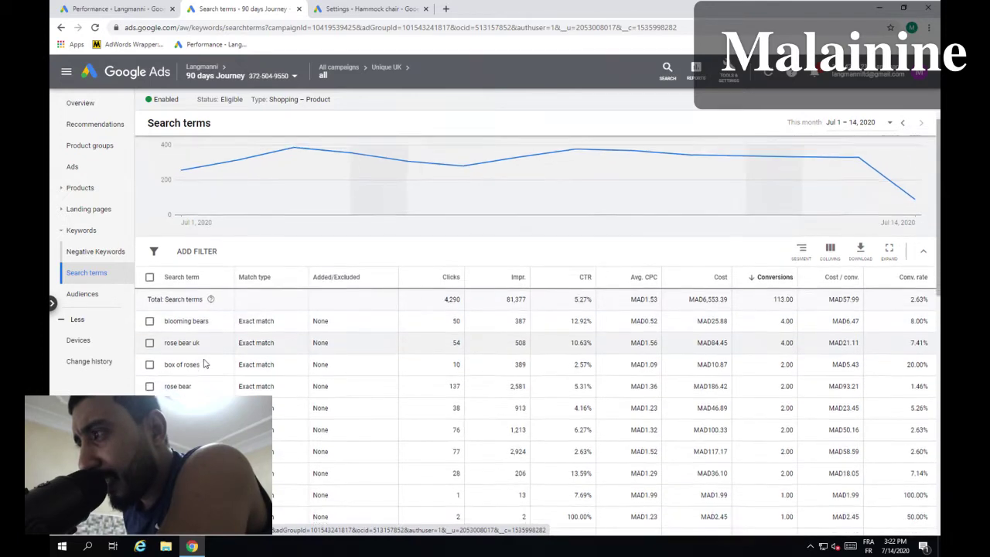
pyautogui.scroll(-1, 205, 363)
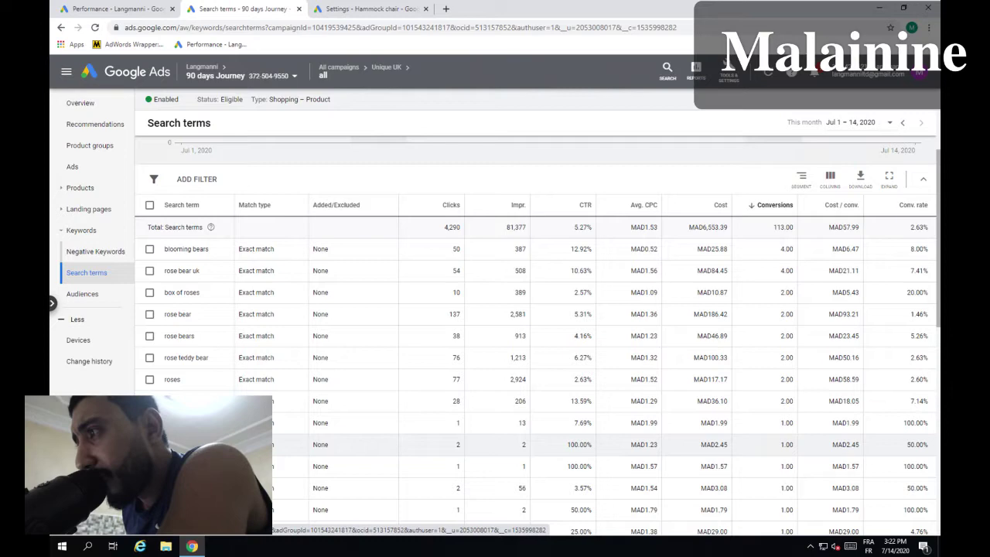
pyautogui.scroll(-1, 203, 458)
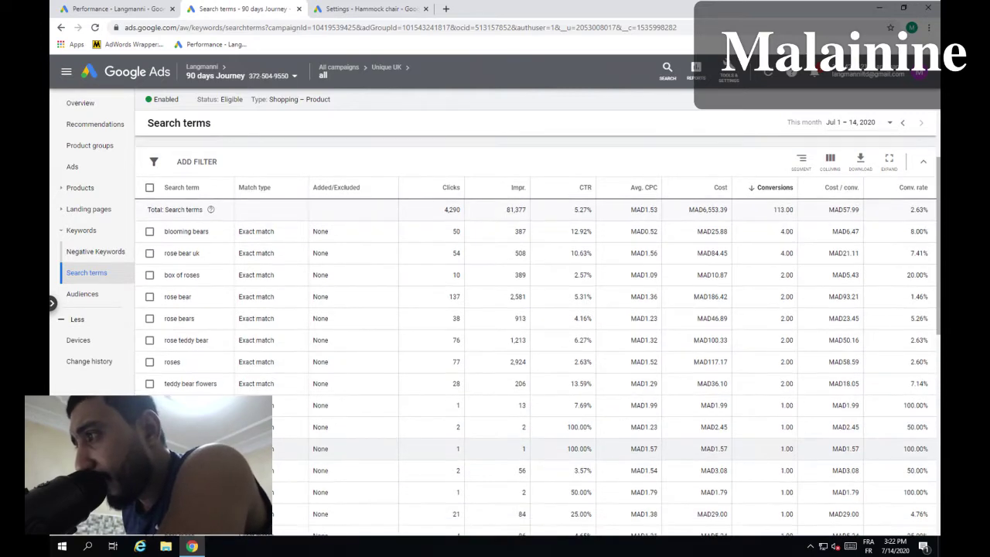
pyautogui.scroll(-1, 203, 464)
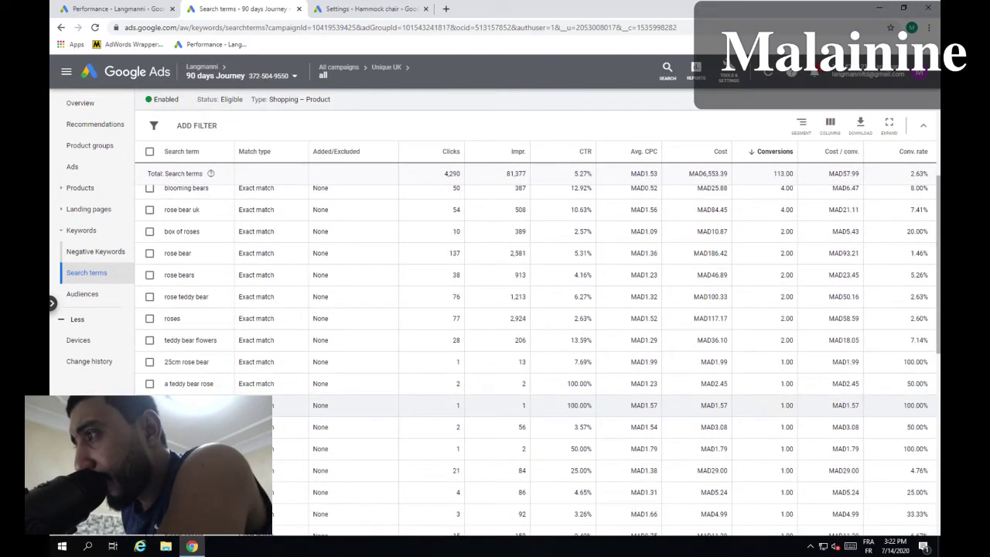
pyautogui.tripleClick(190, 405)
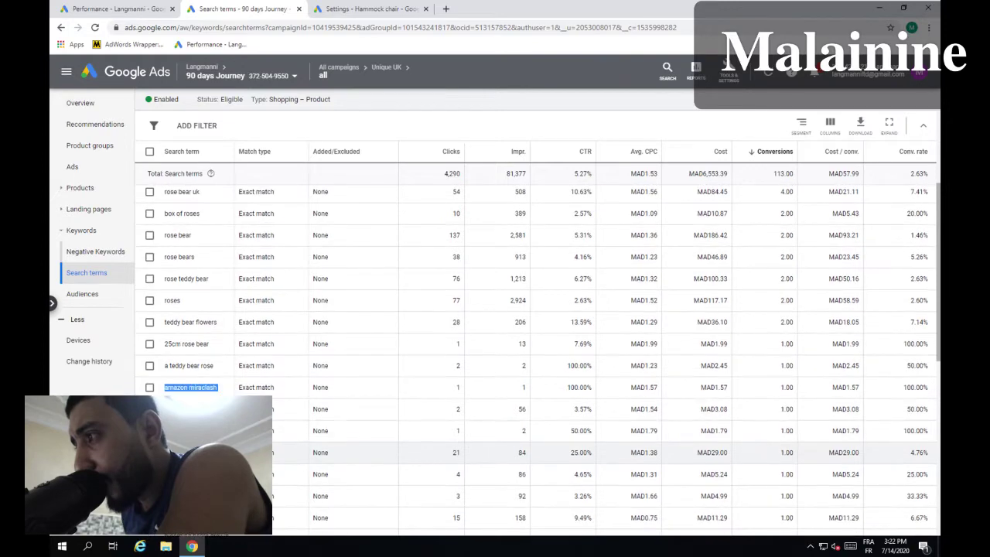
pyautogui.scroll(-2, 203, 464)
pyautogui.scroll(-3, 202, 464)
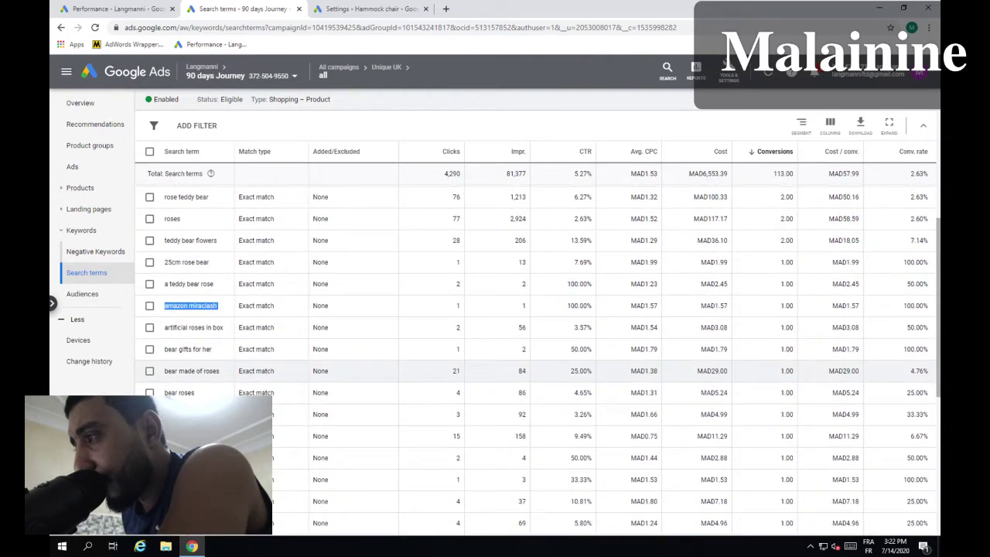
pyautogui.scroll(-3, 202, 464)
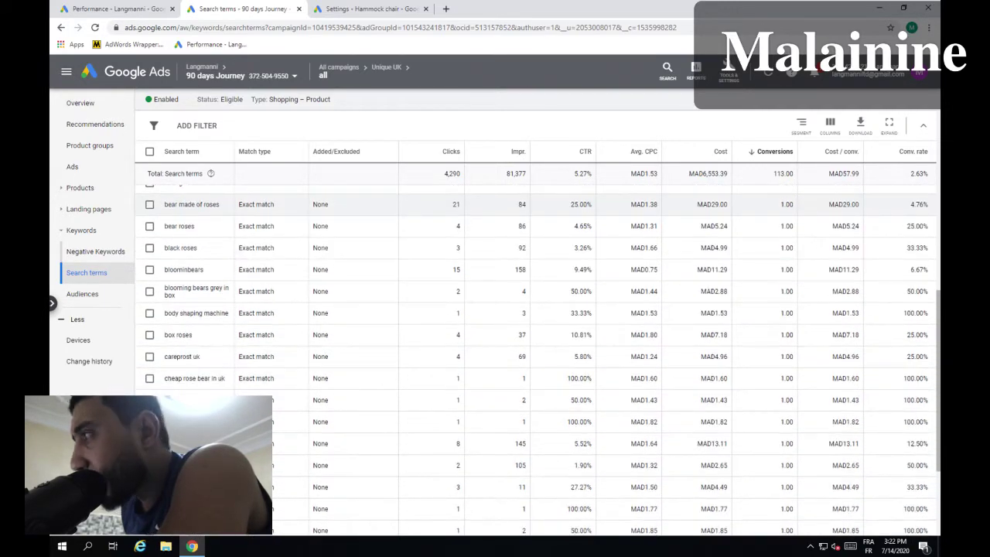
pyautogui.scroll(-3, 202, 464)
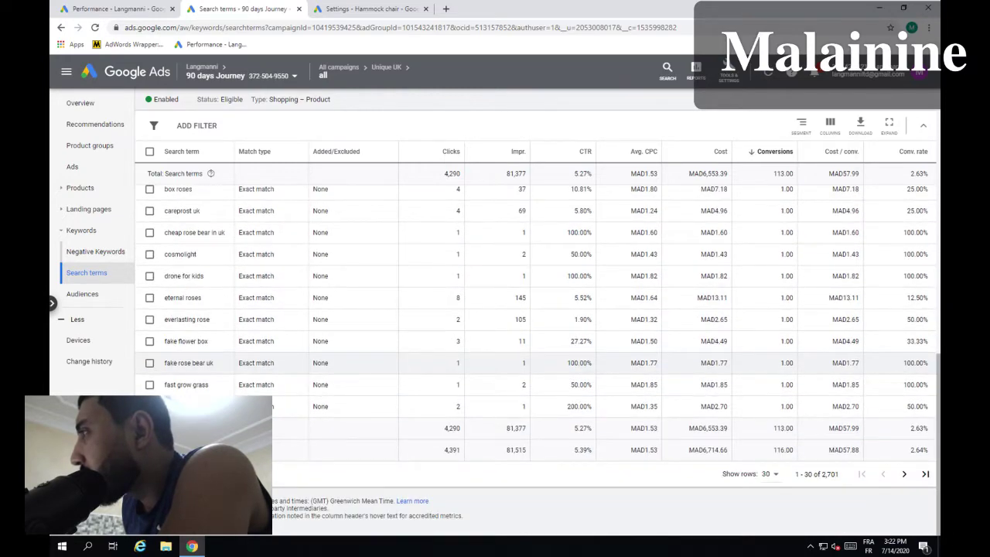
pyautogui.scroll(15, 203, 464)
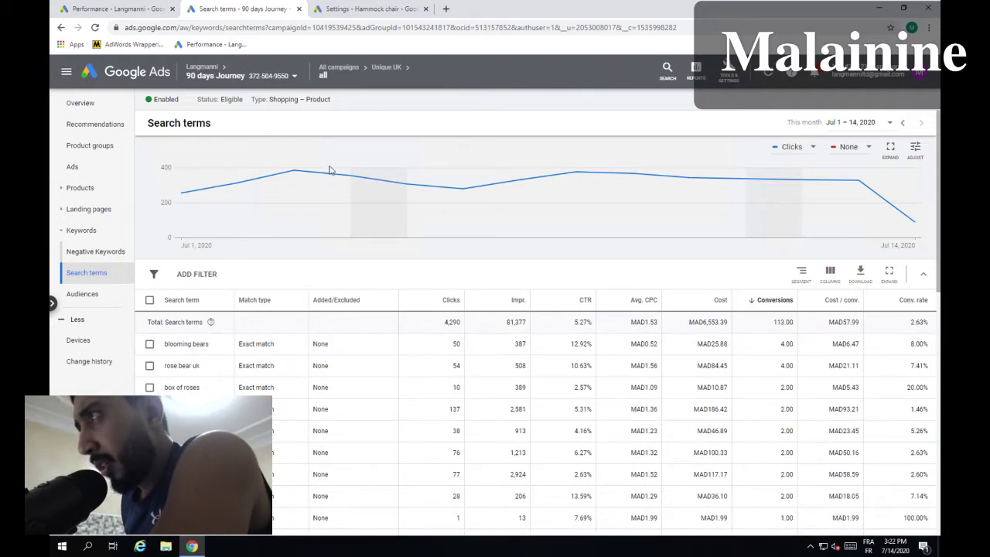
# Return Google Ads to all campaigns, then switch to the Mambo Baby Swim Shopify dashboard and set its sales period to This month.
pyautogui.click(345, 72)
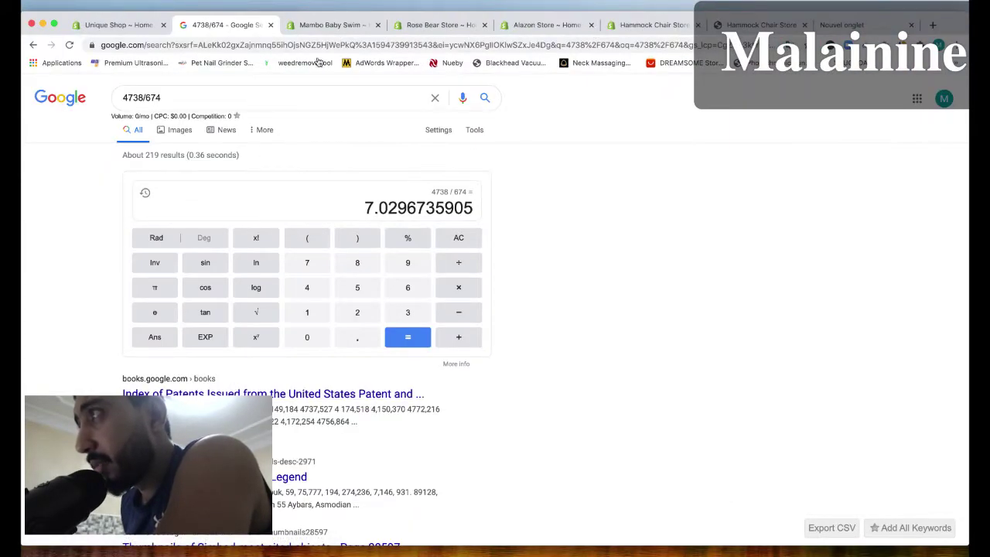
pyautogui.click(315, 26)
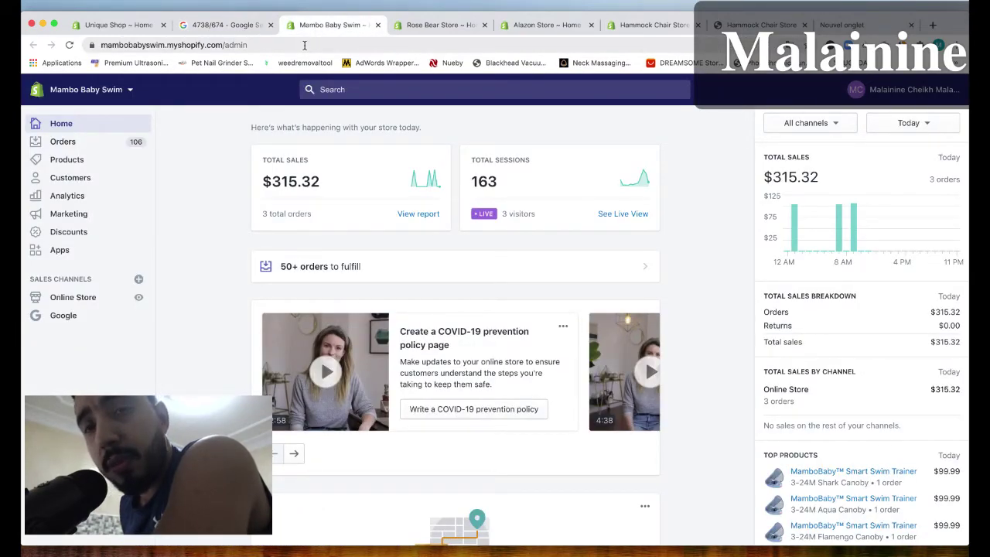
pyautogui.click(880, 132)
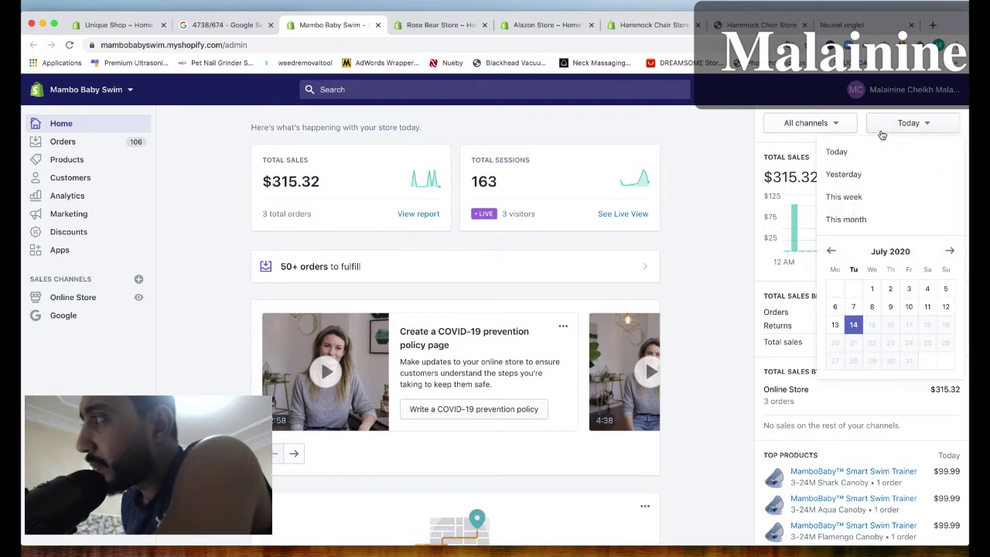
pyautogui.click(844, 219)
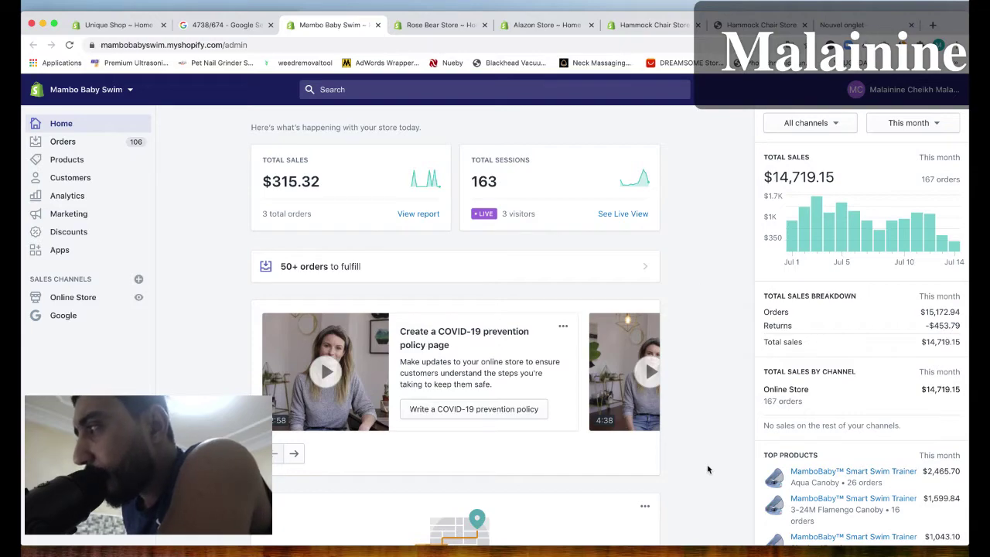
# Switch back to Google Ads and highlight the Mambo Baby Smart campaign's cost for this month.
pyautogui.press('super+Tab')
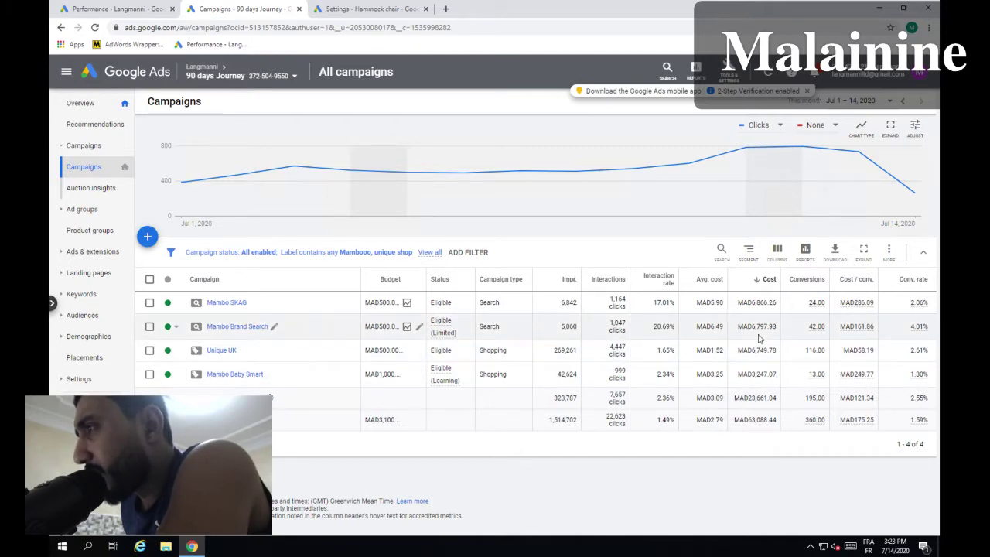
pyautogui.doubleClick(758, 374)
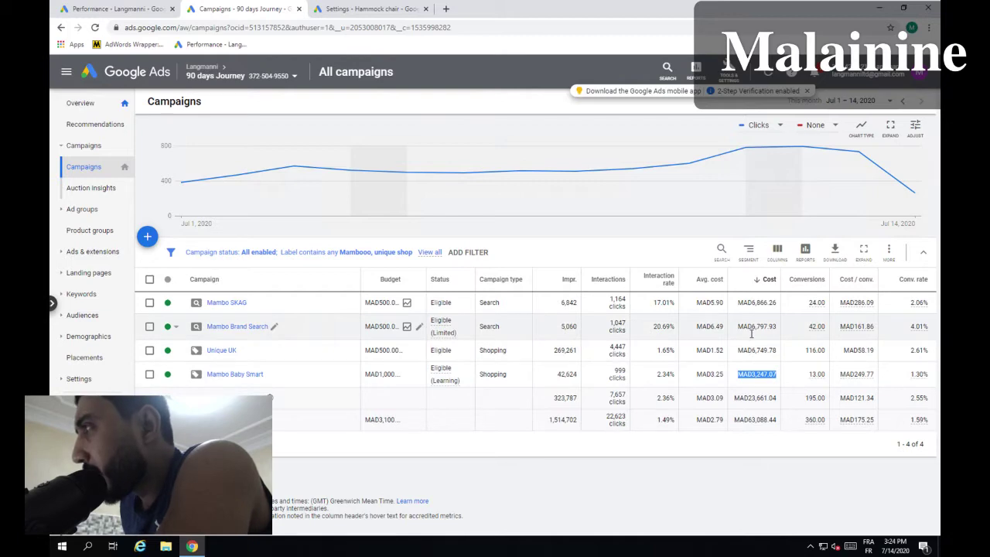
pyautogui.click(789, 375)
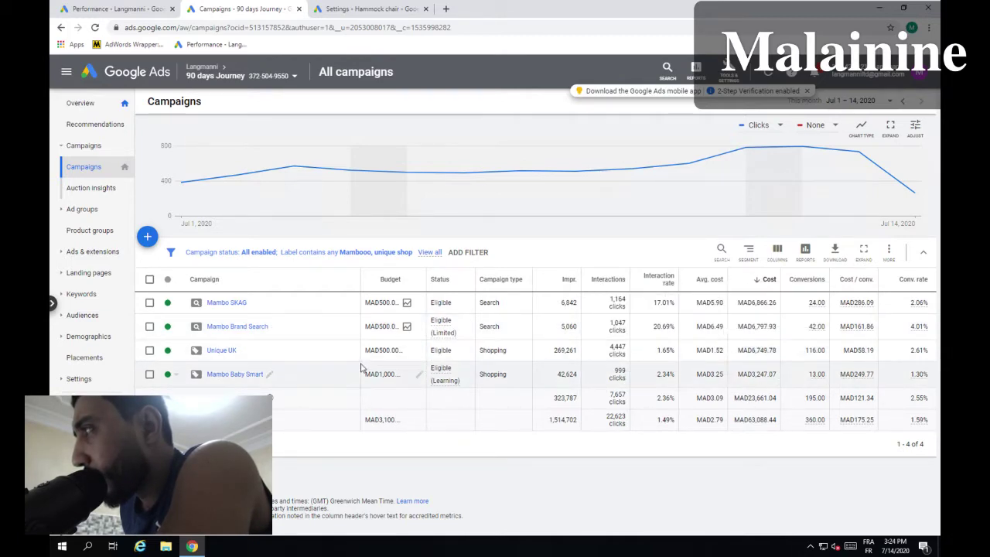
# Open the Mambo Baby Smart campaign, highlight its ad group's conversions and inspect the early July clicks on the chart.
pyautogui.click(233, 374)
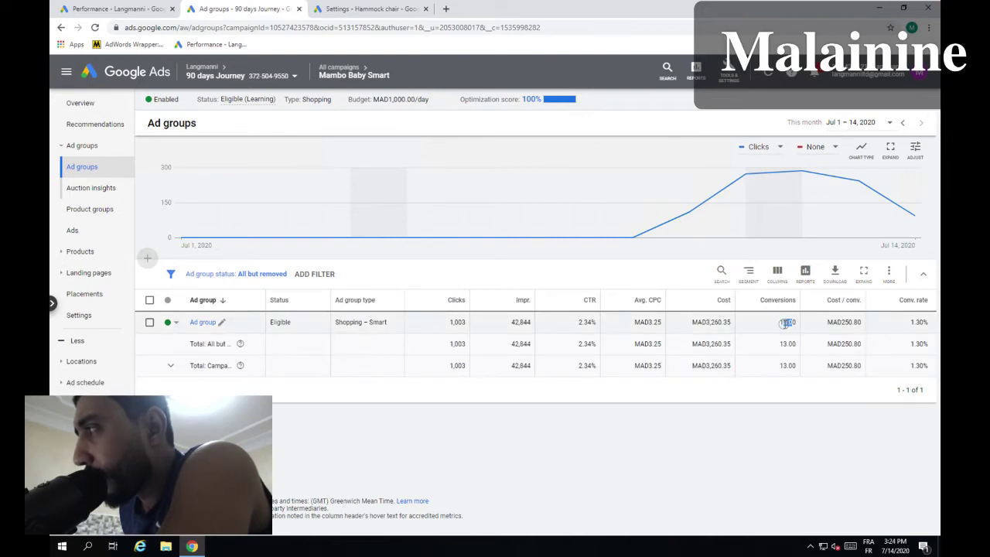
pyautogui.moveTo(785, 323); pyautogui.dragTo(775, 325)
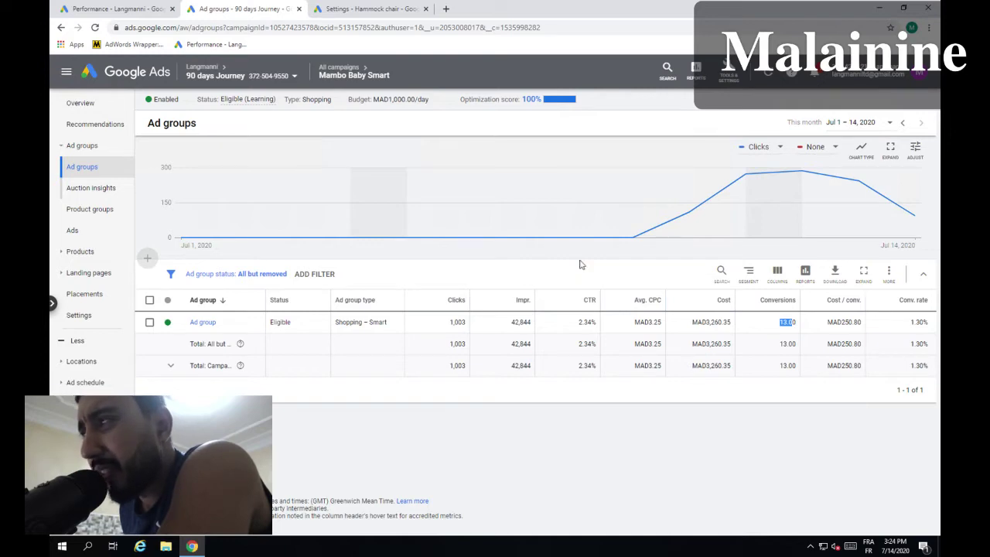
pyautogui.moveTo(349, 225)
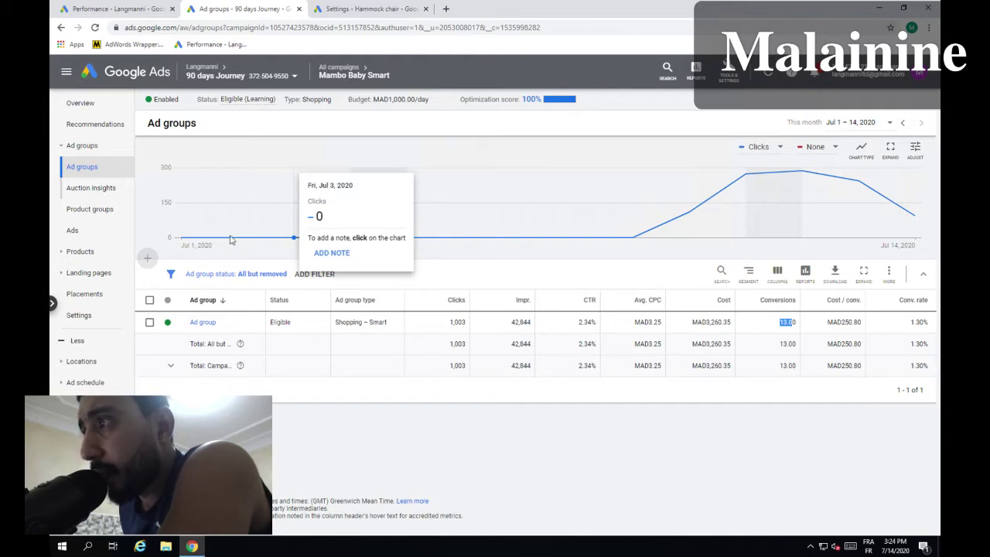
pyautogui.moveTo(227, 238)
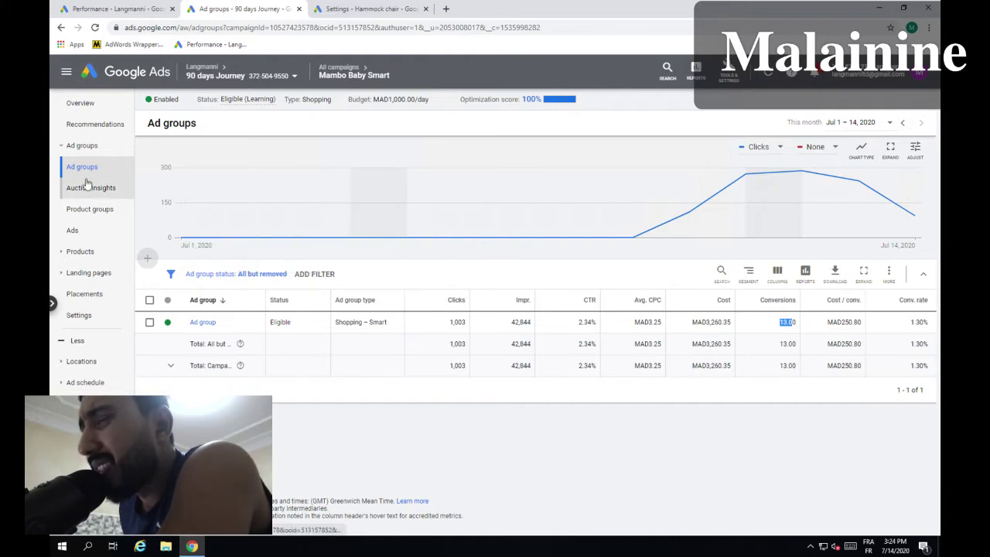
# Open the Mambo Baby Smart campaign's Smart Shopping ad for editing and review its image, headlines, description and preview.
pyautogui.click(87, 229)
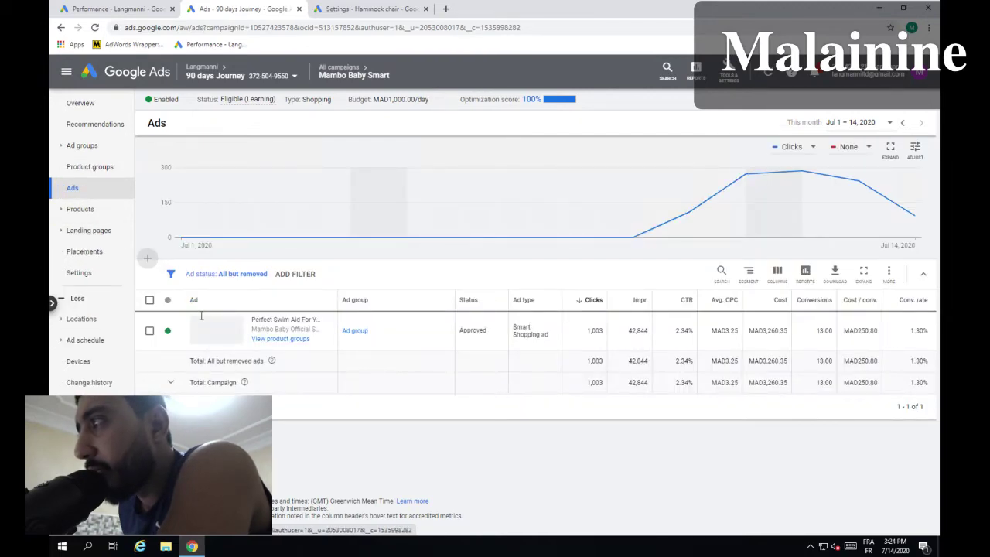
pyautogui.click(150, 331)
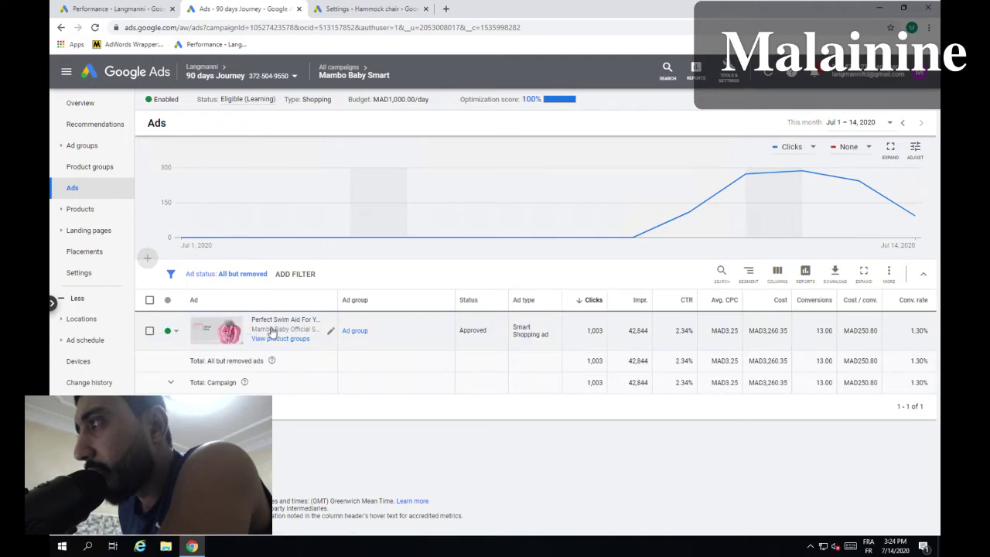
pyautogui.click(330, 331)
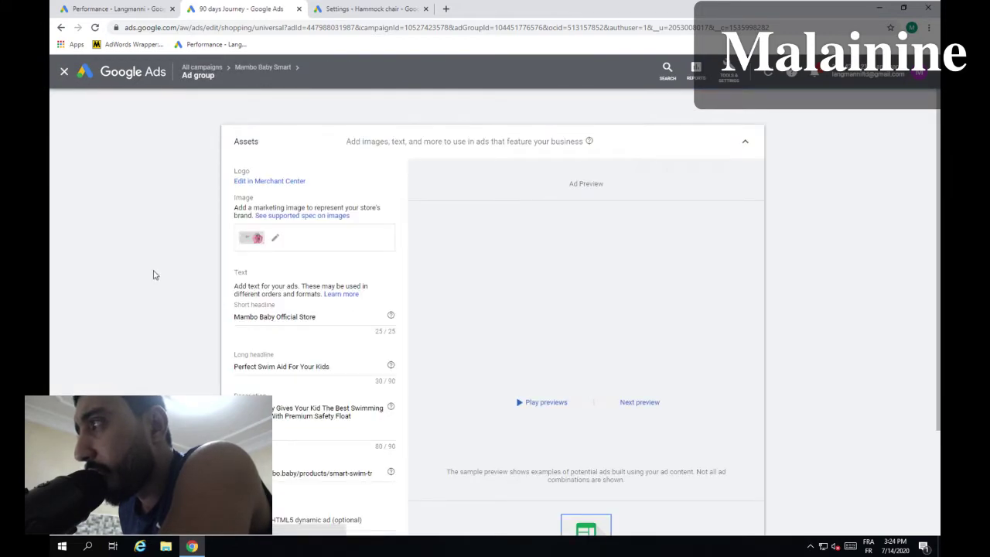
pyautogui.scroll(-1, 153, 275)
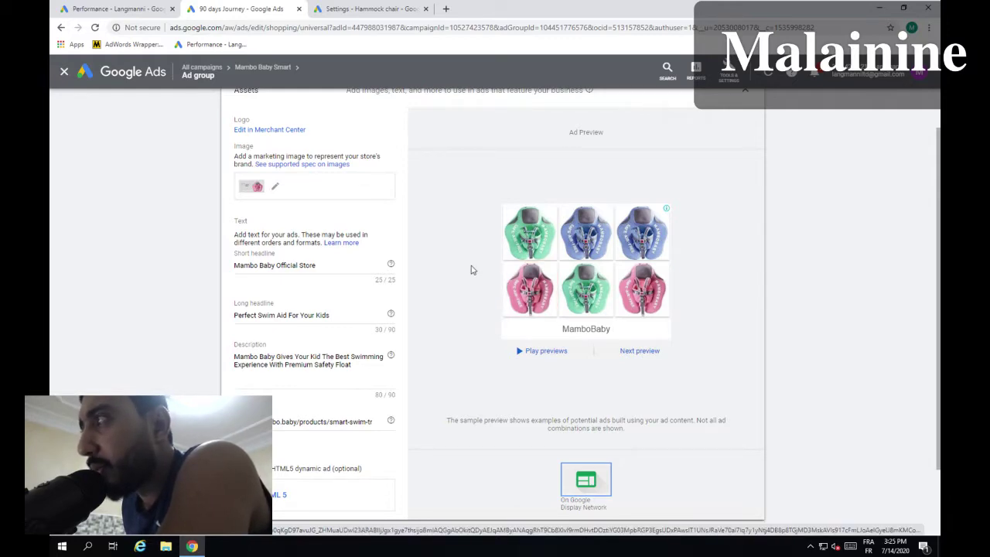
# Review the rest of the Smart Shopping ad's assets and preview, return to the Mambo Baby Smart campaign and open its ads list.
pyautogui.scroll(1, 474, 269)
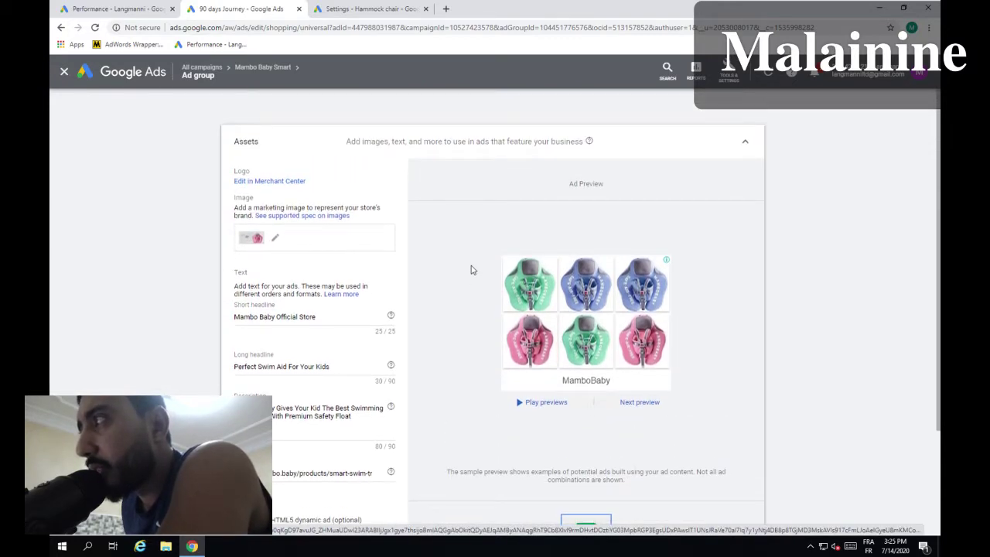
pyautogui.scroll(-2, 471, 270)
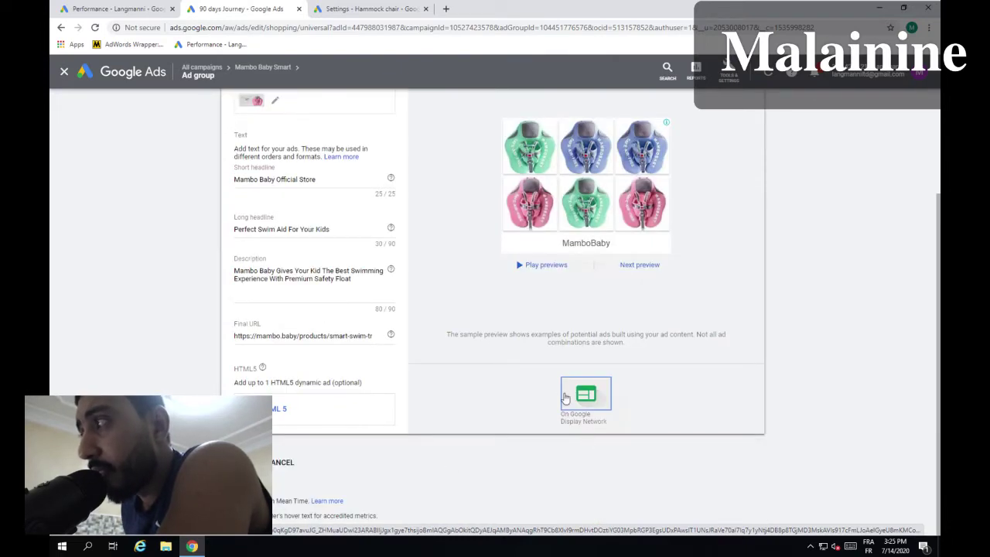
pyautogui.scroll(1, 144, 269)
pyautogui.scroll(1, 143, 269)
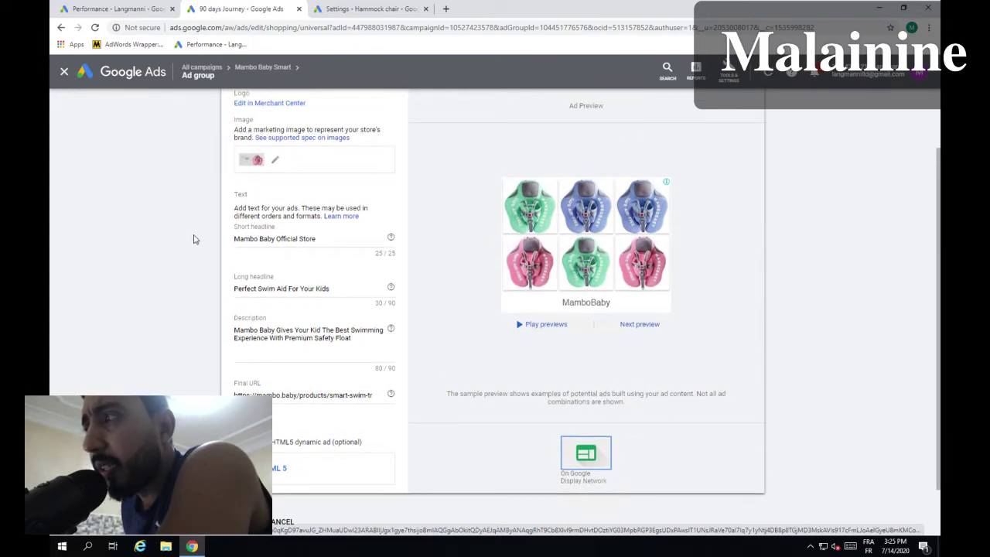
pyautogui.scroll(1, 195, 239)
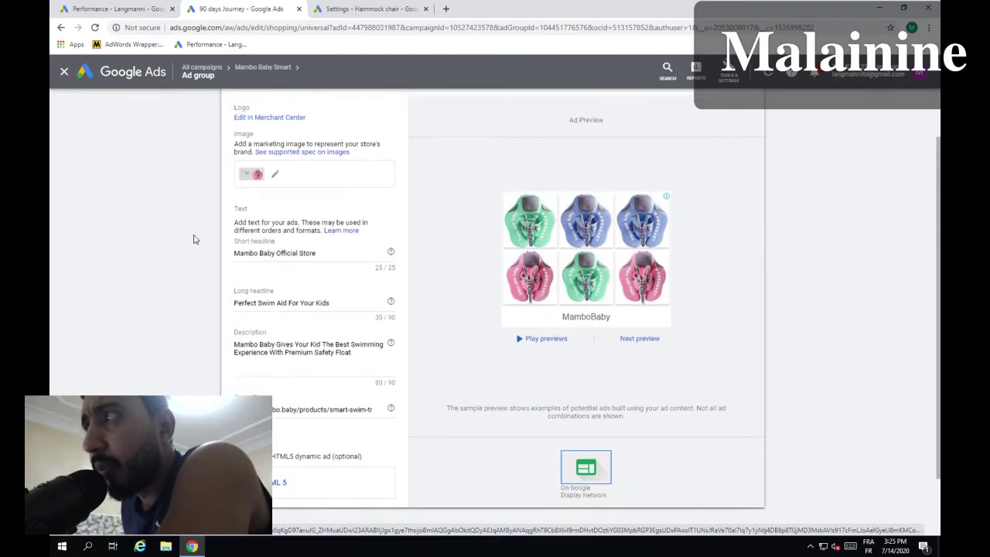
pyautogui.click(265, 69)
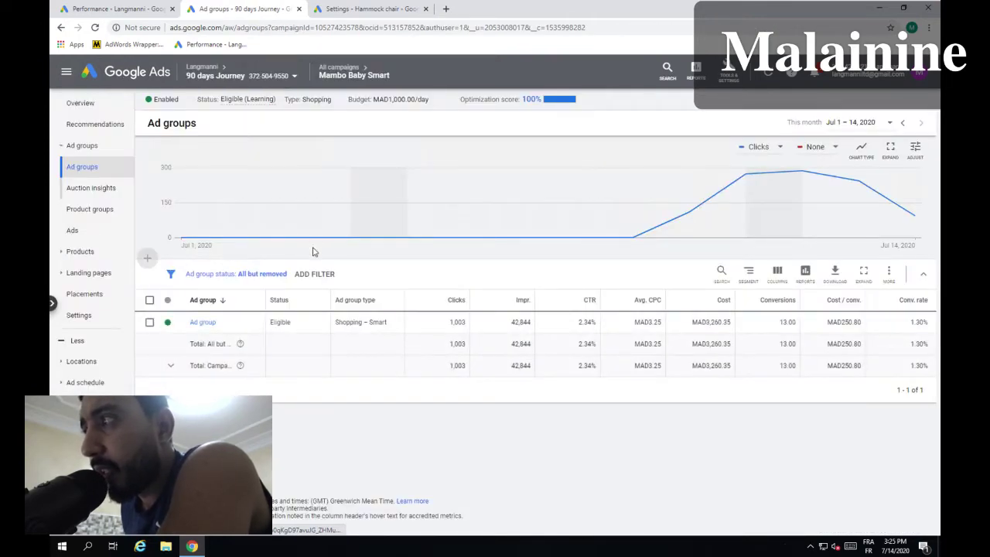
pyautogui.click(71, 232)
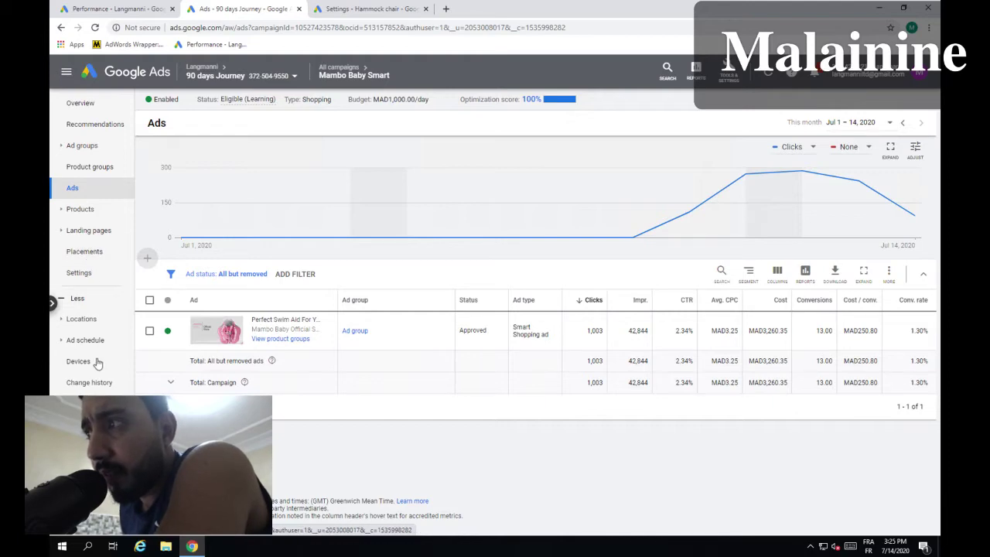
# Open the Mambo Baby Smart campaign's settings, expand its location targeting and location options, and choose Enter another location without saving.
pyautogui.click(79, 278)
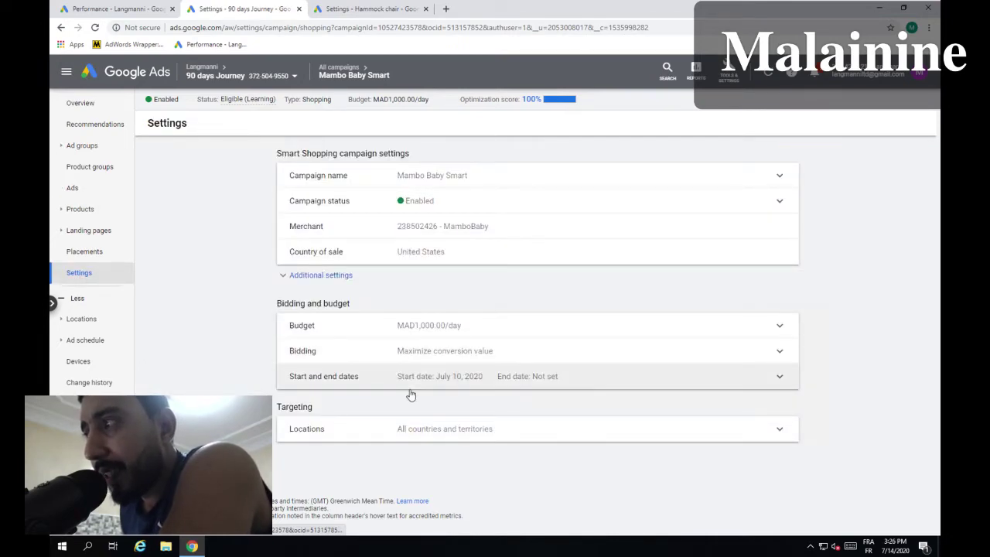
pyautogui.click(426, 435)
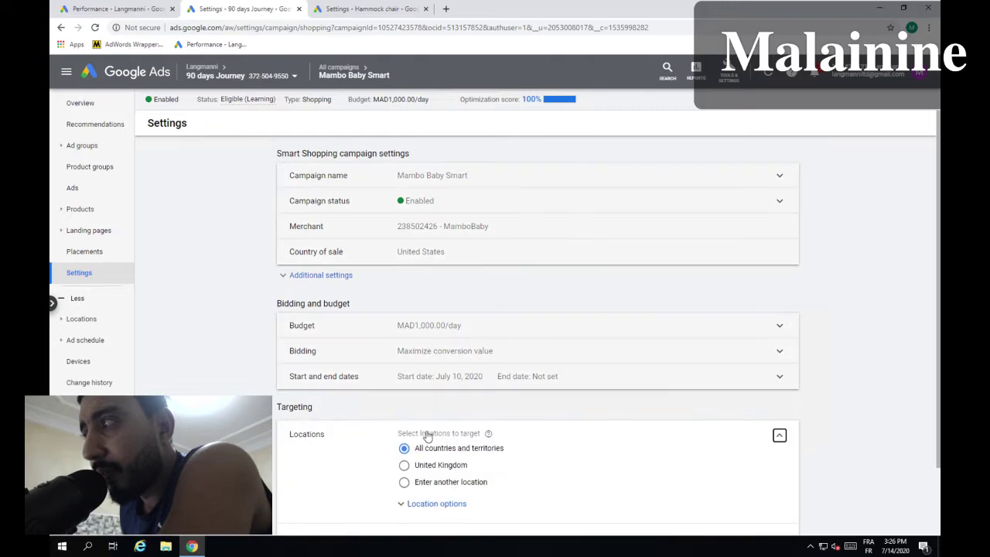
pyautogui.scroll(-1, 422, 464)
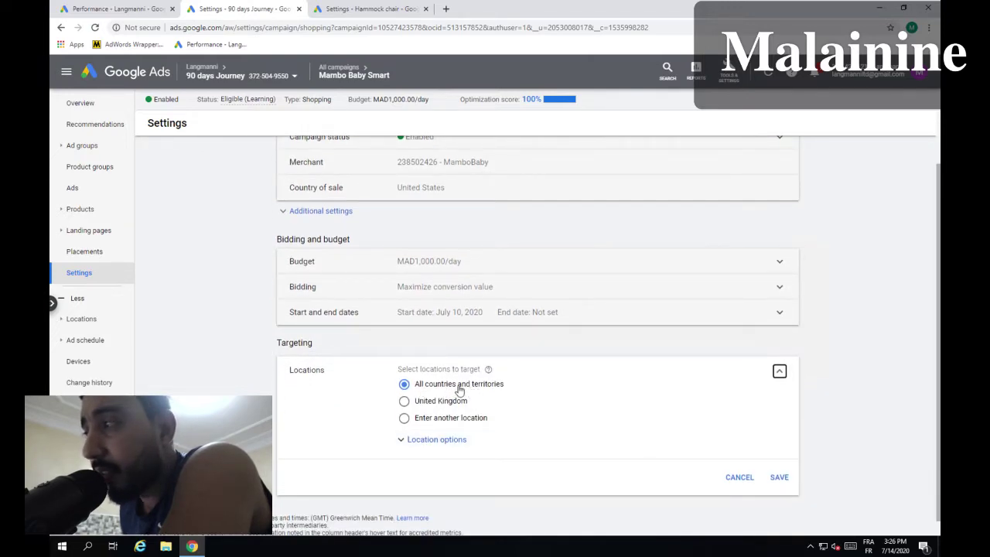
pyautogui.click(407, 447)
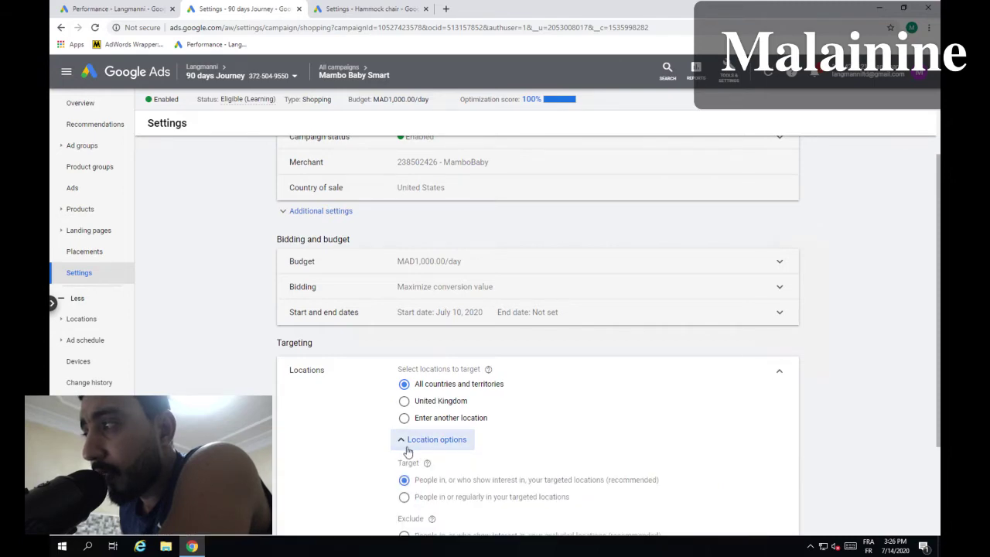
pyautogui.scroll(-1, 420, 404)
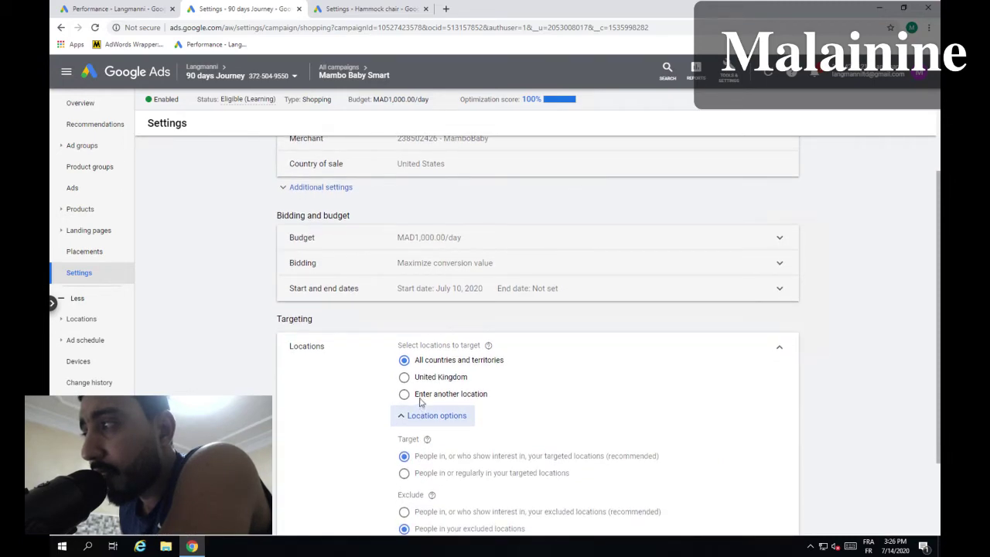
pyautogui.click(420, 396)
pyautogui.scroll(1, 352, 399)
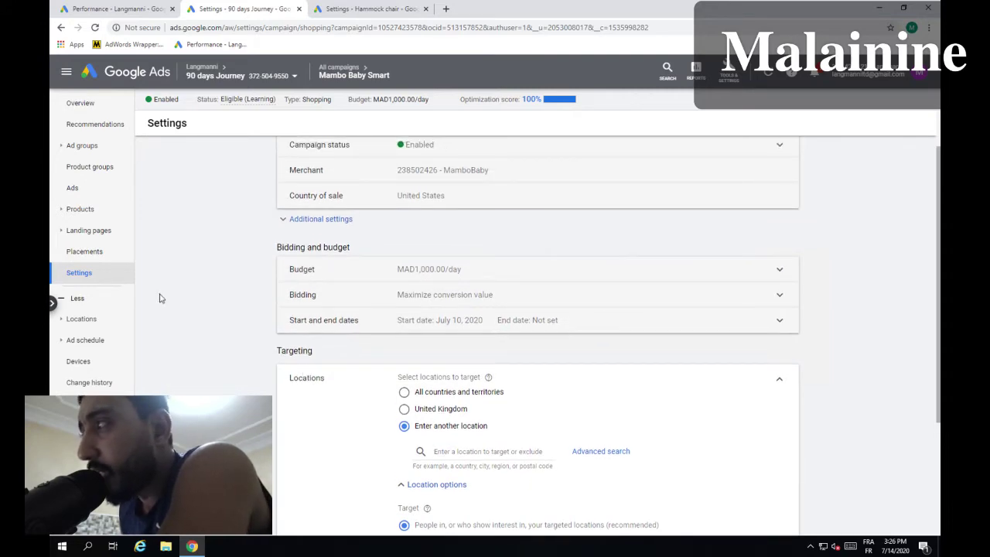
pyautogui.scroll(2, 158, 298)
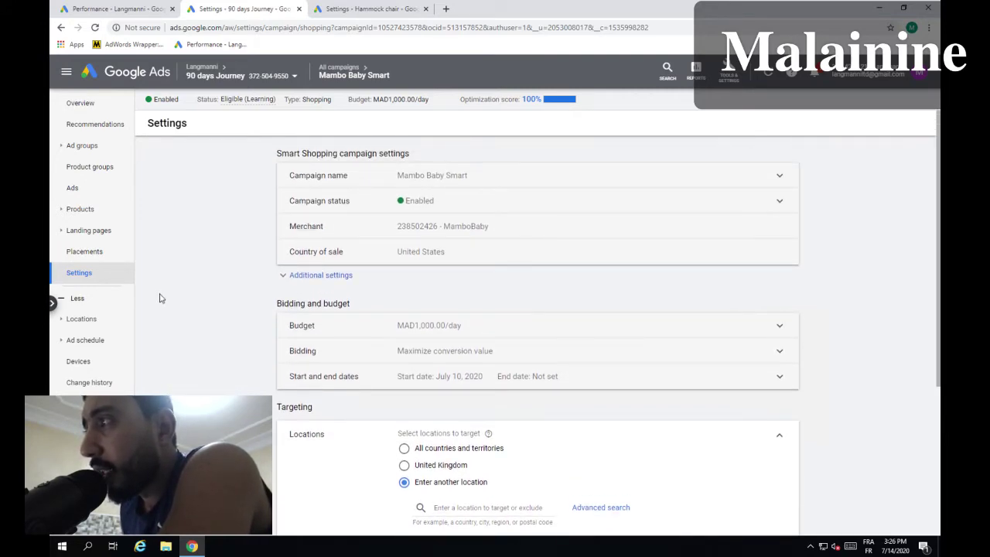
# Check the campaign's placement exclusions, then enable the target return on ad spend (ROAS) option in its bidding settings without saving.
pyautogui.click(95, 255)
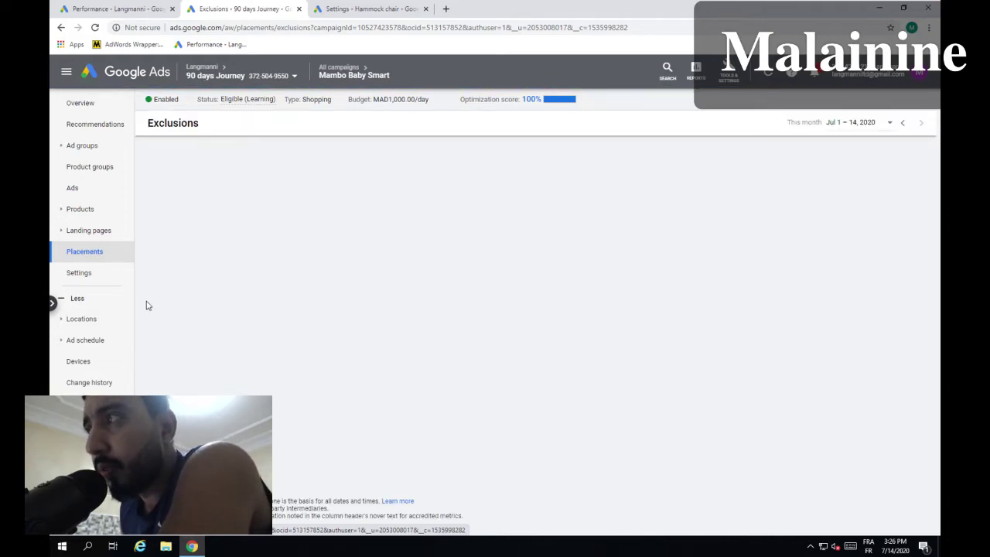
pyautogui.click(80, 273)
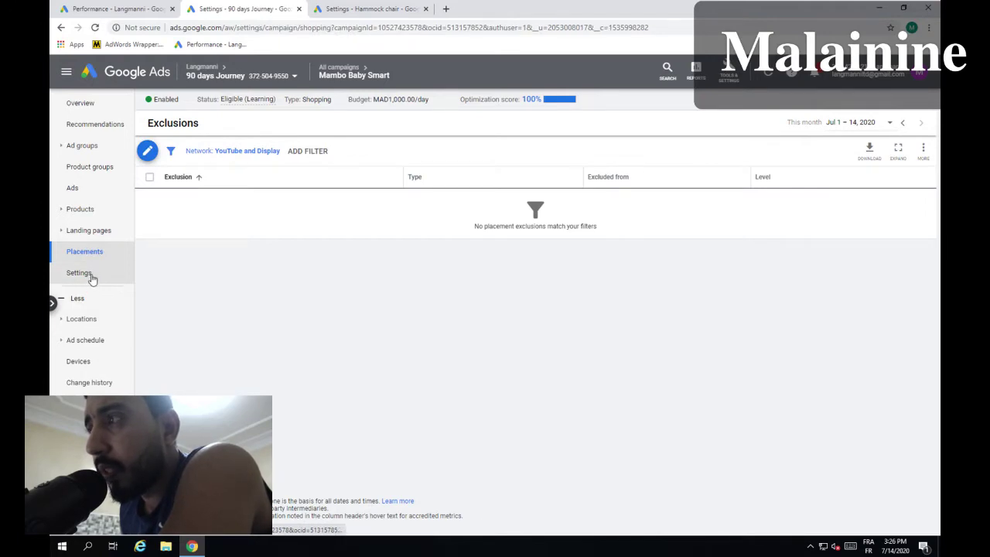
pyautogui.click(429, 352)
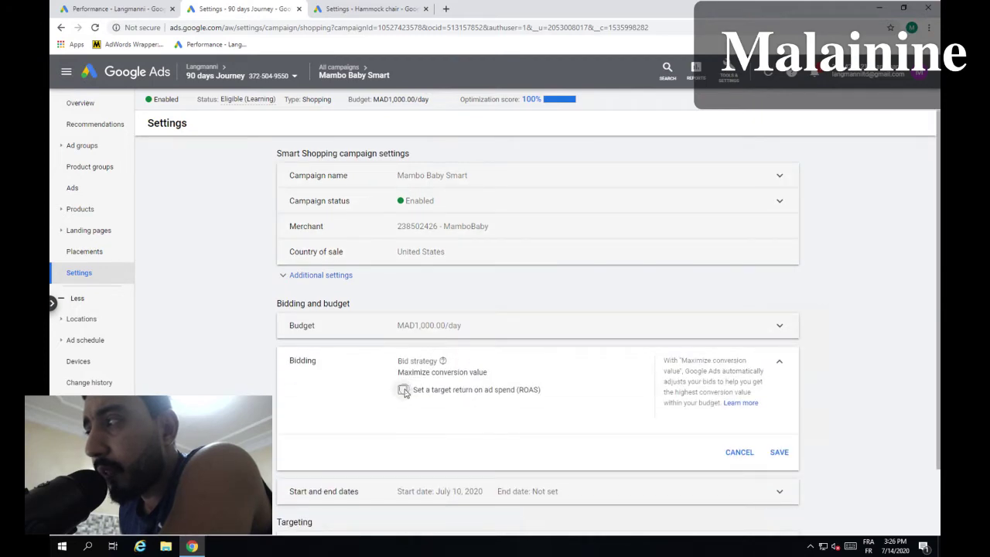
pyautogui.click(403, 390)
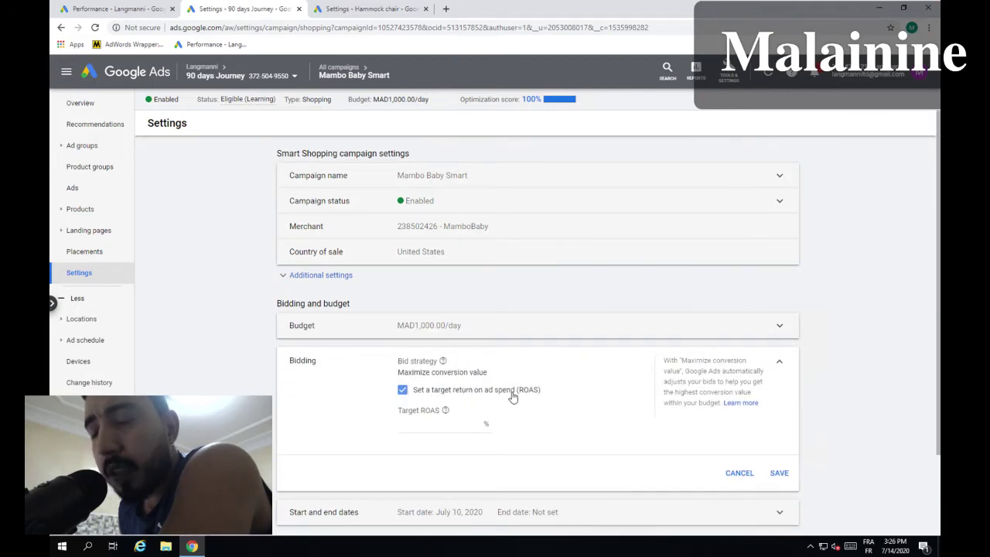
pyautogui.click(463, 423)
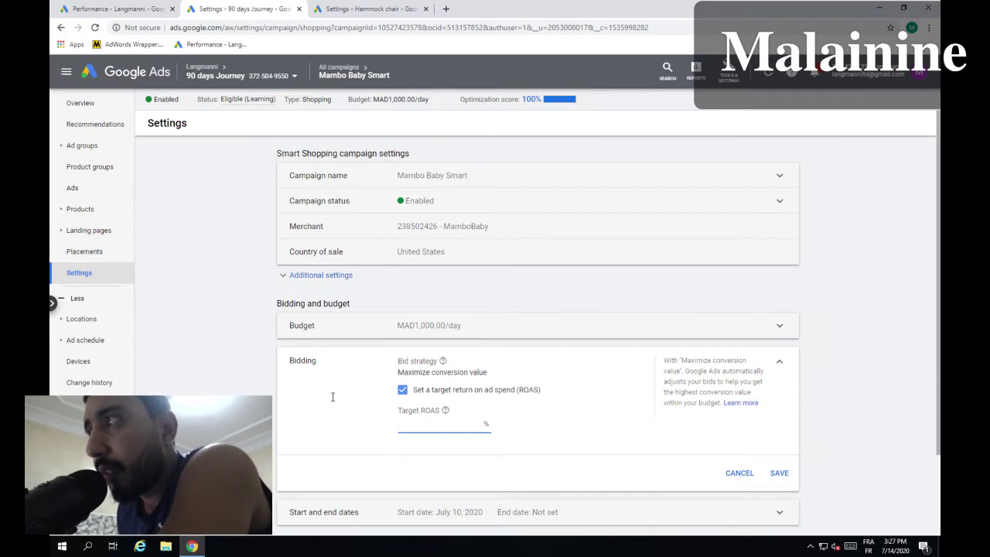
pyautogui.click(345, 68)
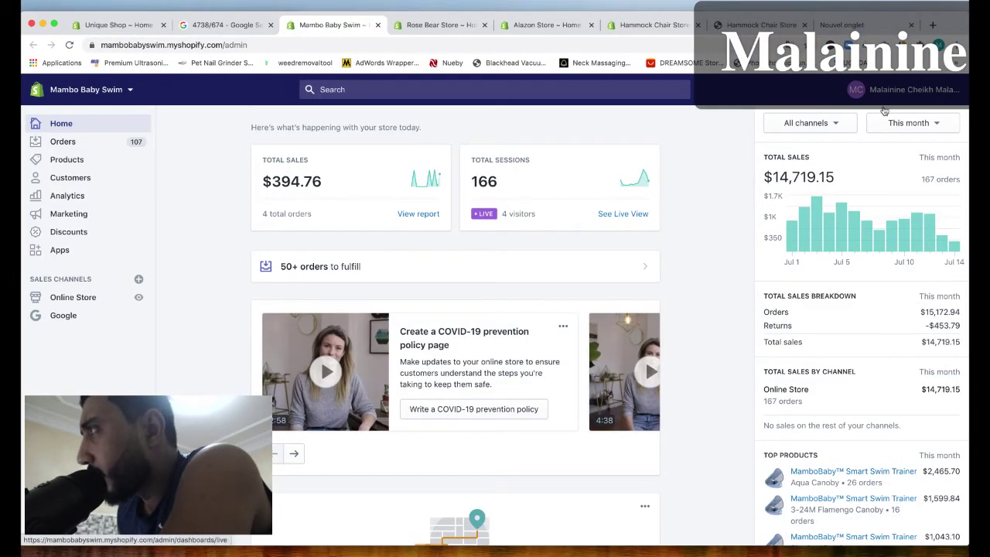
# Set the sales period on the Mambo Baby Swim Shopify dashboard to Jun 1–Jul 14.
pyautogui.click(909, 123)
pyautogui.click(845, 154)
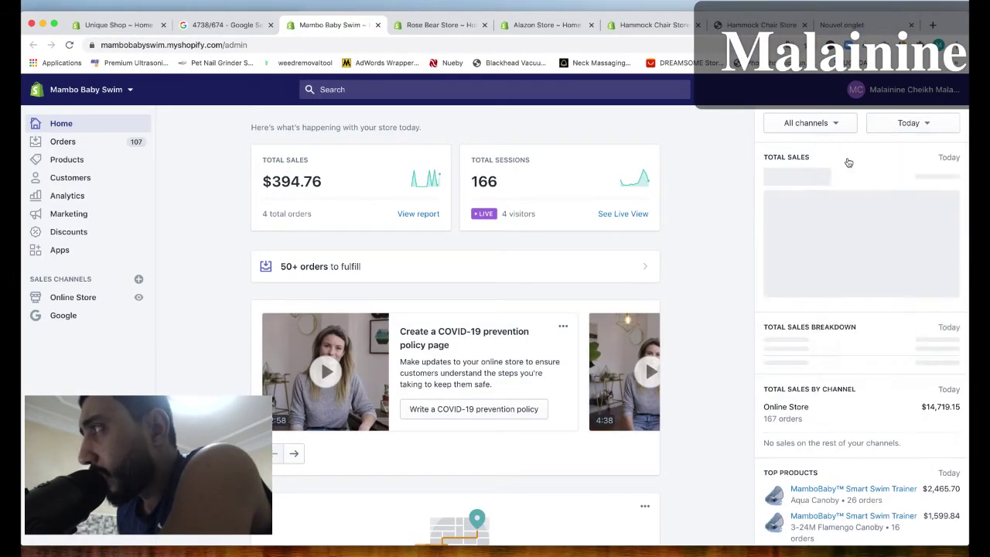
pyautogui.click(898, 128)
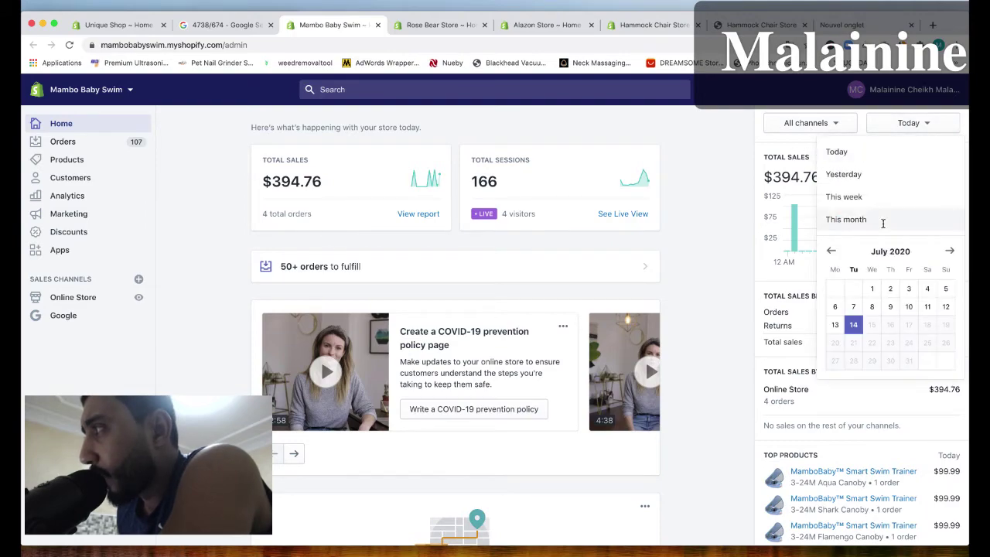
pyautogui.click(830, 251)
pyautogui.click(834, 288)
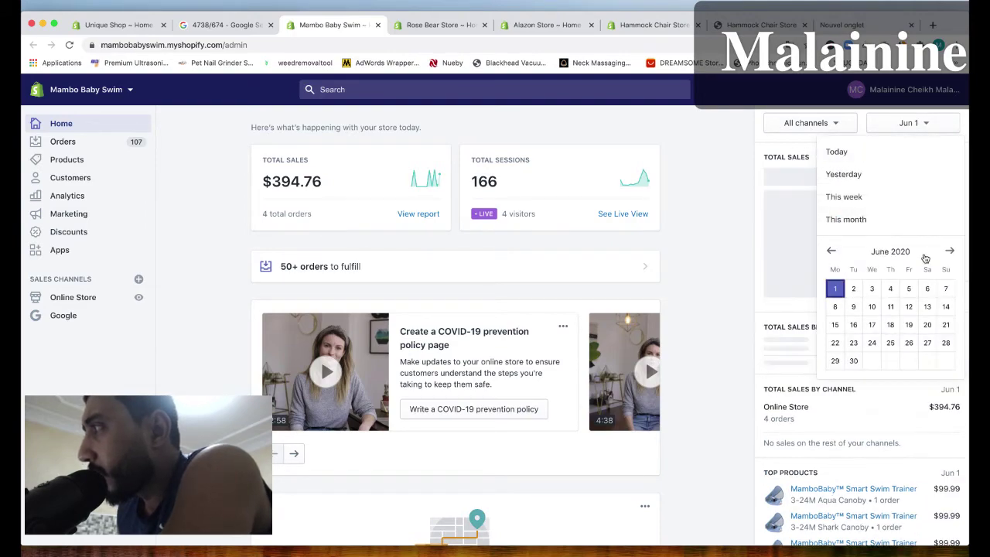
pyautogui.click(950, 250)
pyautogui.click(853, 325)
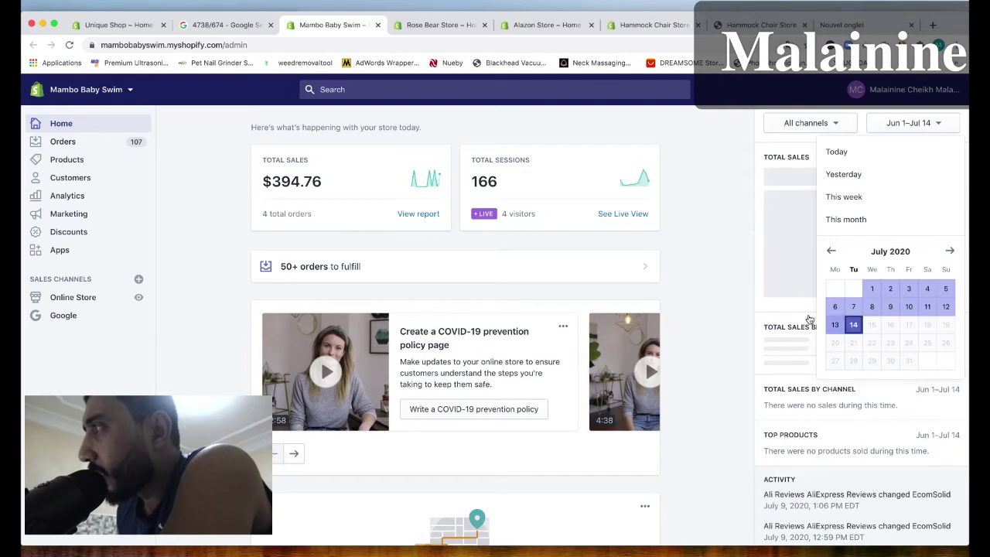
pyautogui.click(743, 197)
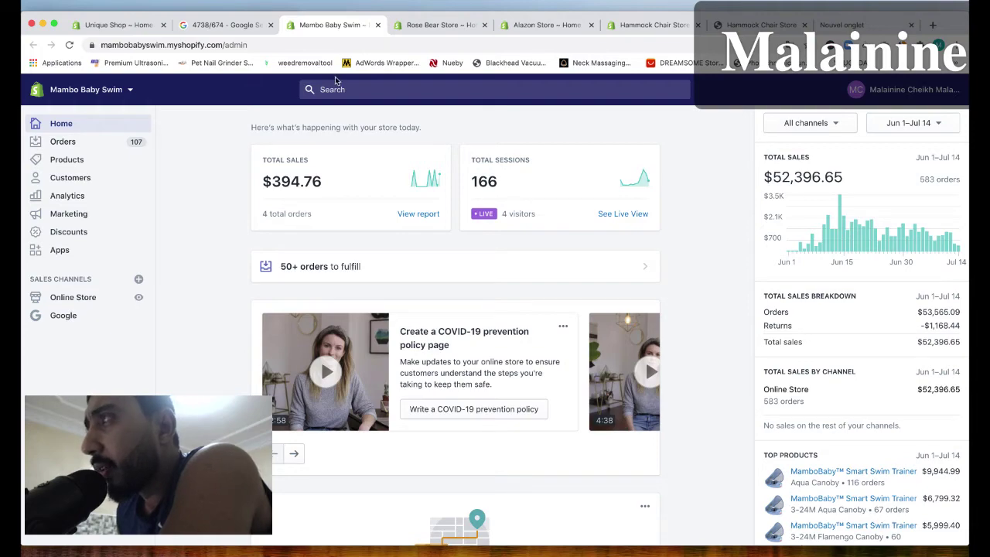
# Switch to the Unique Shop dashboard and review this month's sales breakdown and top products.
pyautogui.click(122, 24)
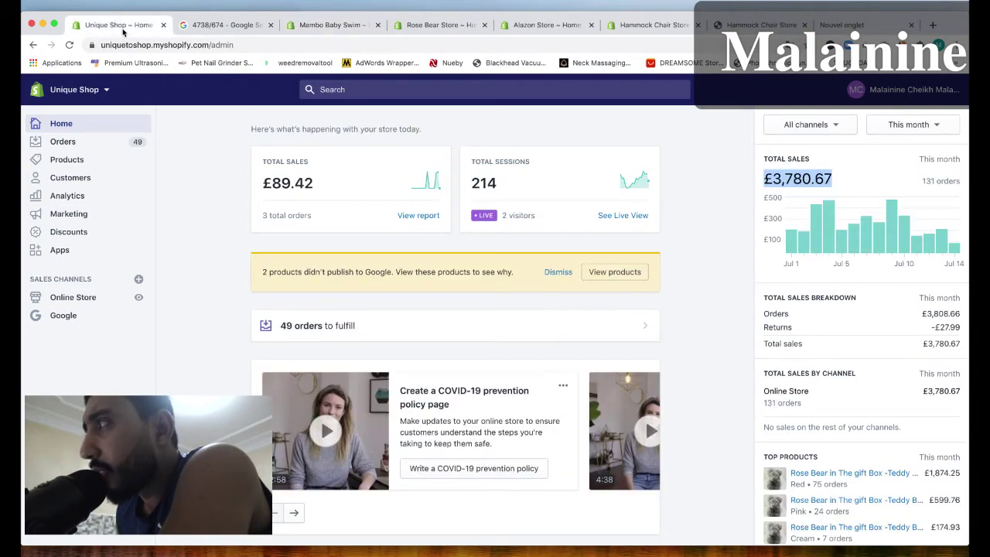
pyautogui.scroll(-2, 789, 305)
pyautogui.scroll(-2, 788, 305)
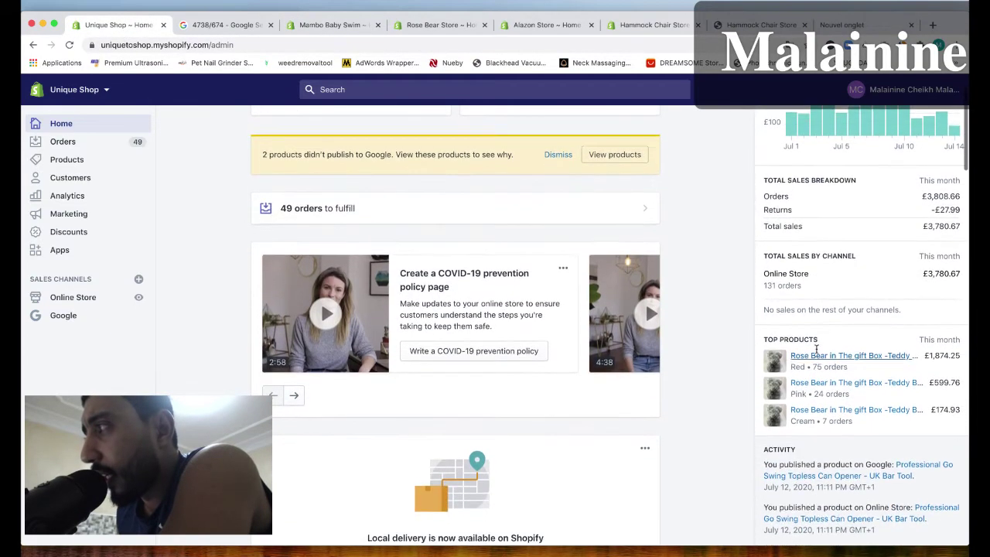
pyautogui.scroll(4, 735, 269)
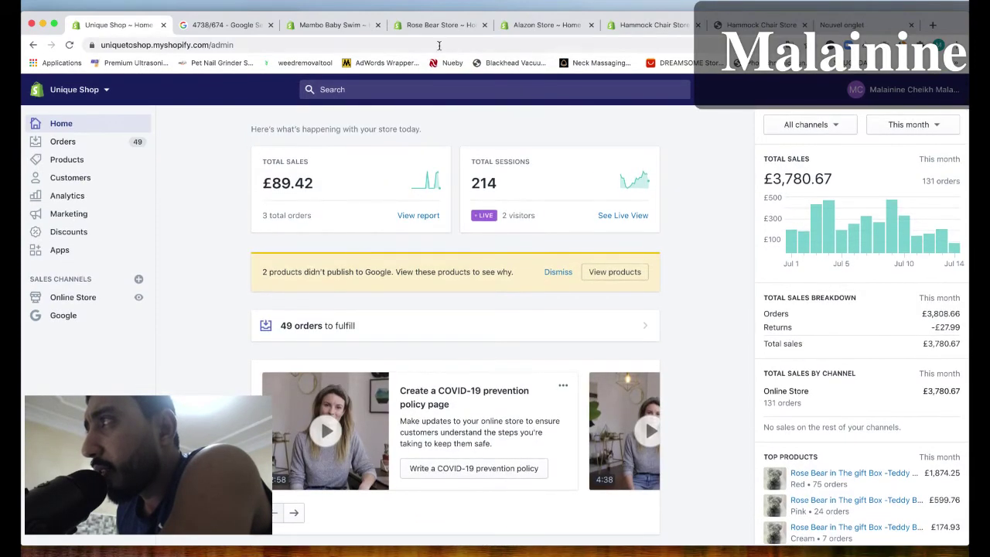
# Switch to the Rose Bear Store dashboard, check its list of all orders and return to its home overview.
pyautogui.click(429, 25)
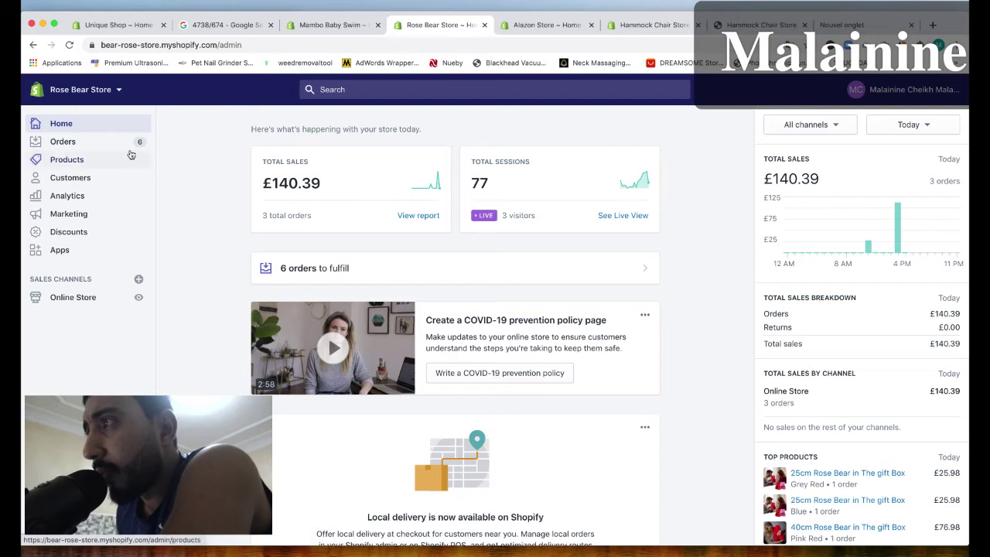
pyautogui.click(109, 145)
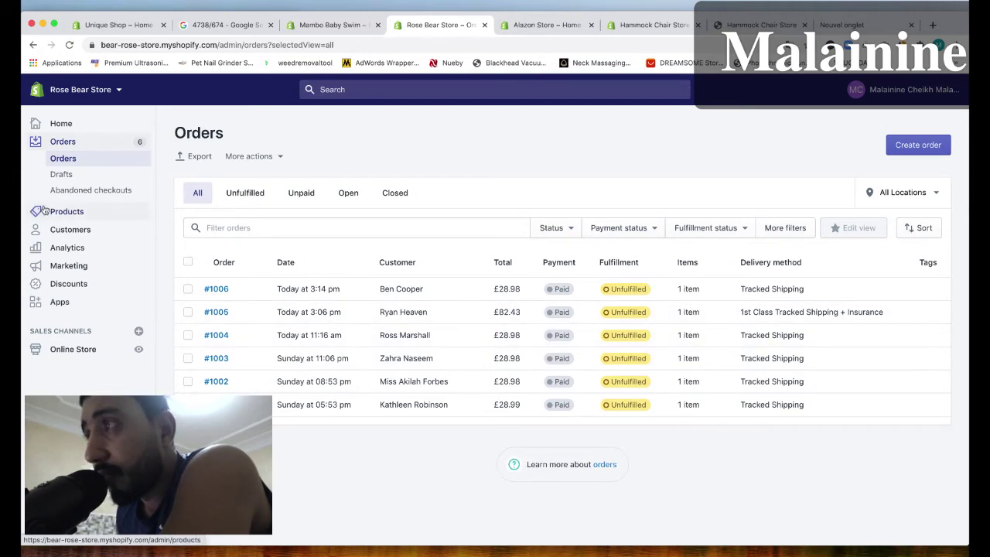
pyautogui.click(65, 126)
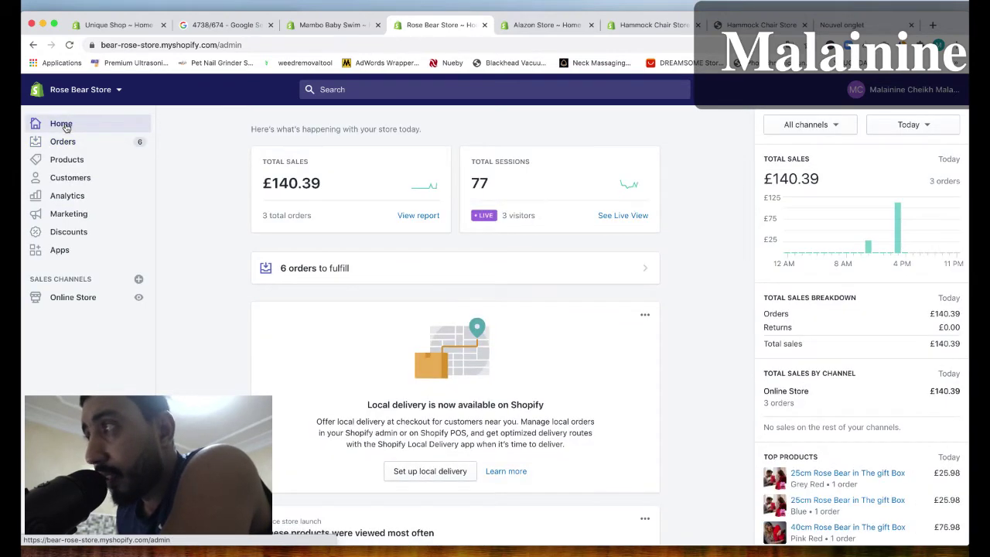
# Open the Rose Bear online store and review its home page from the banner through the product photos to the FAQ.
pyautogui.click(138, 298)
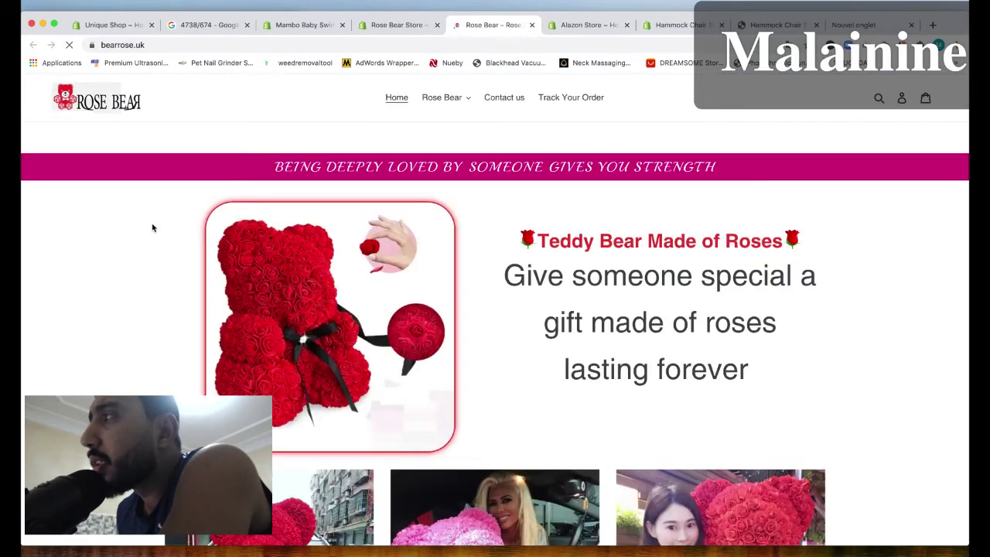
pyautogui.scroll(-15, 155, 238)
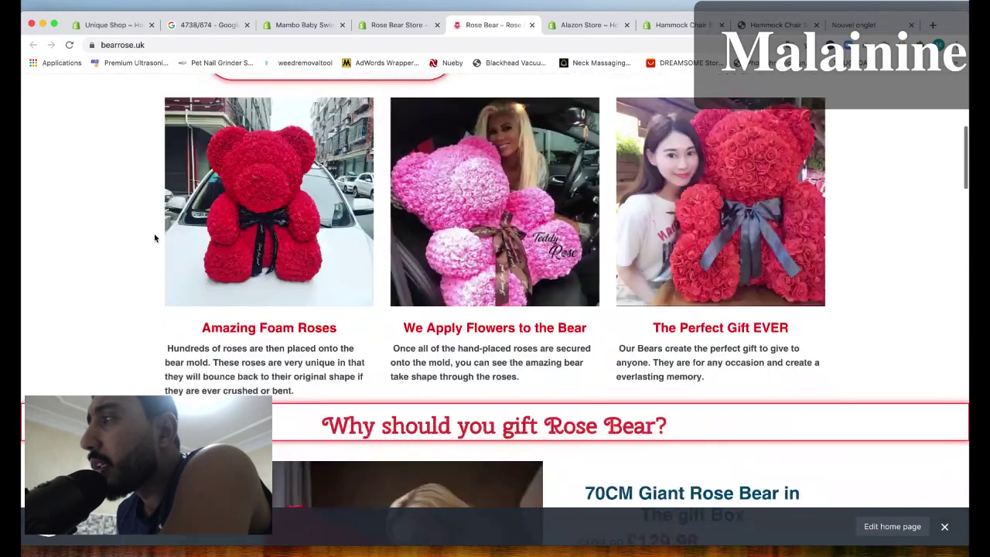
pyautogui.scroll(-10, 154, 238)
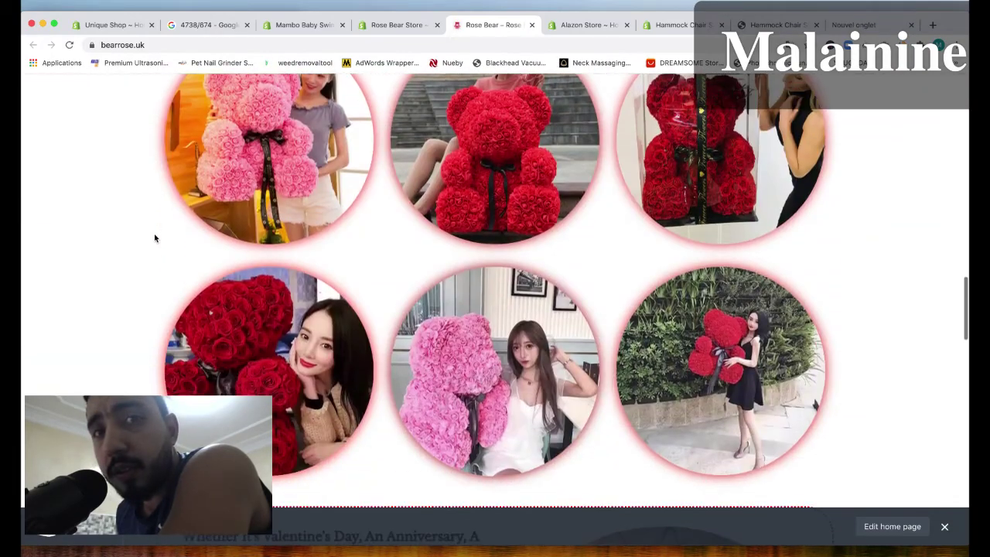
pyautogui.scroll(-12, 155, 238)
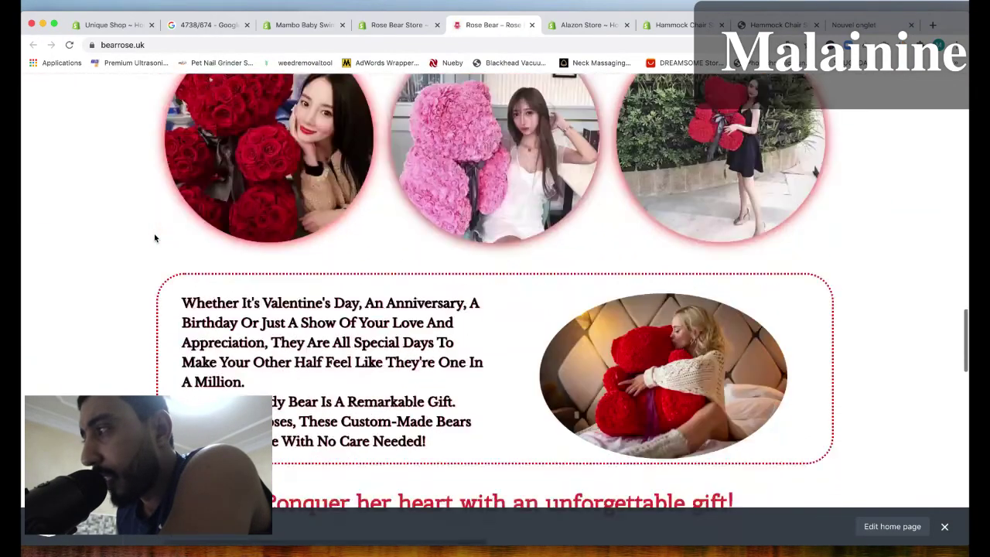
pyautogui.scroll(-12, 154, 239)
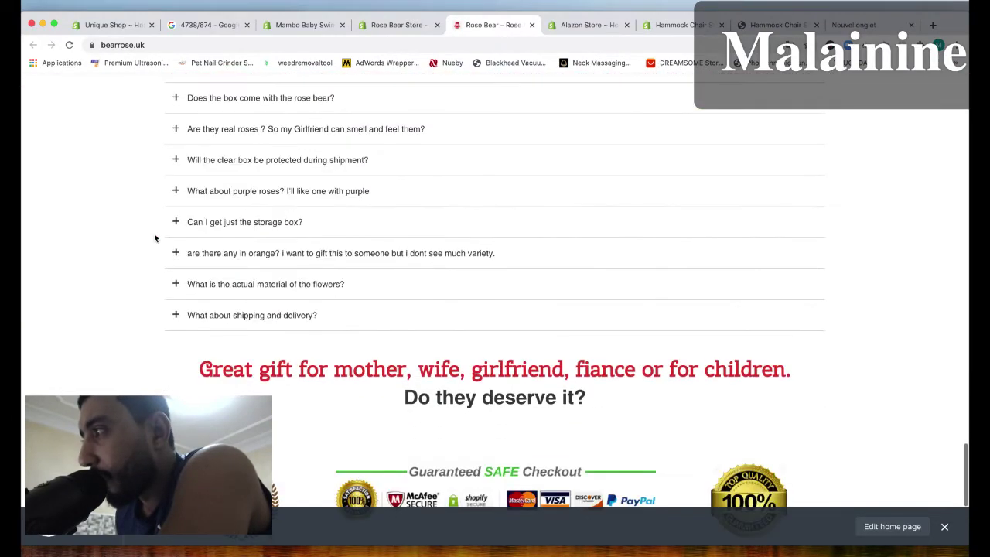
# Review today's conversion funnel, order value and sessions in the Rose Bear Store analytics overview, and close the Rose Bear storefront.
pyautogui.scroll(20, 154, 238)
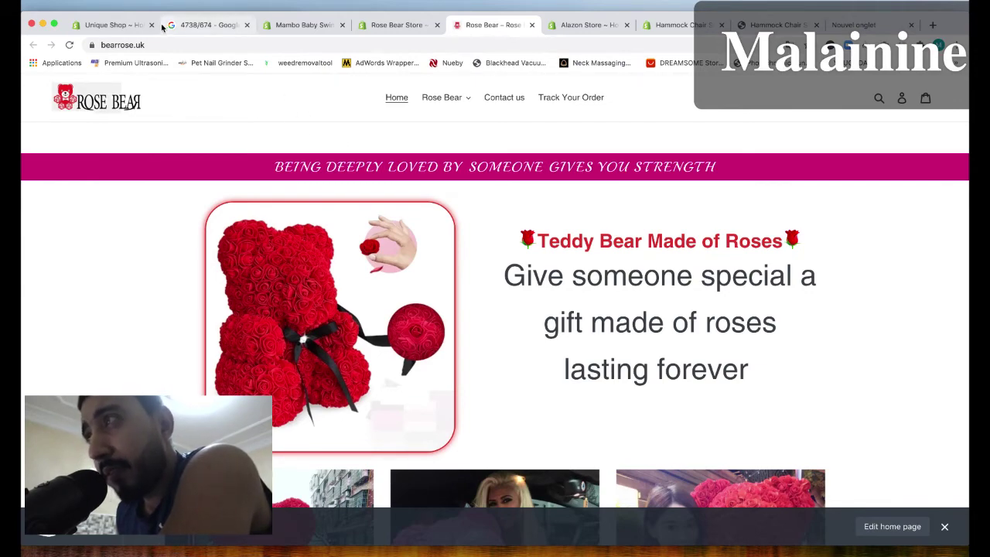
pyautogui.click(379, 28)
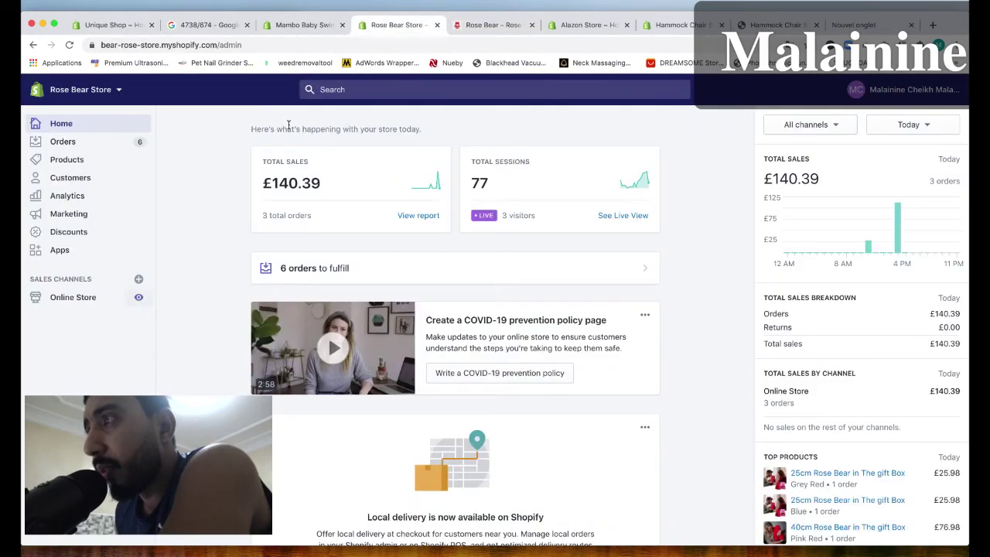
pyautogui.click(146, 194)
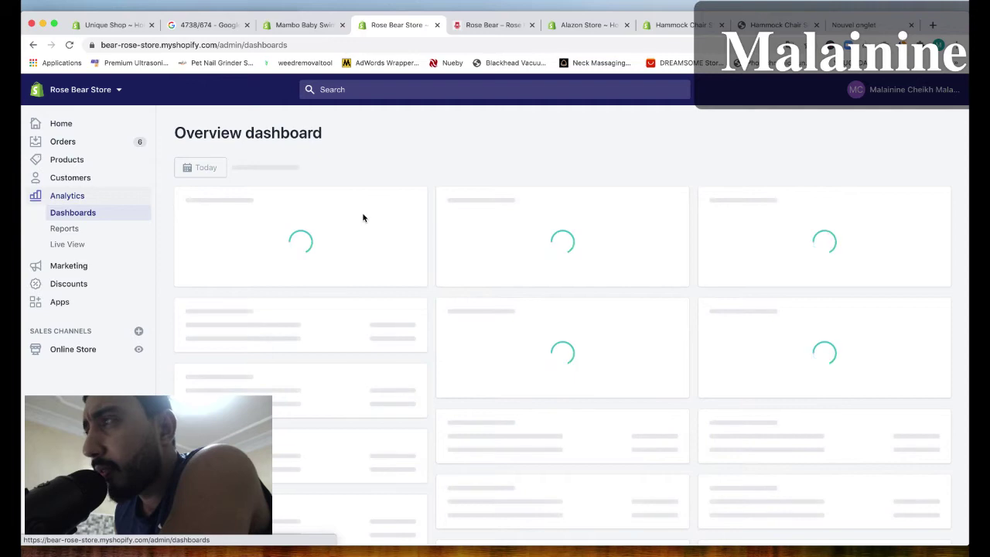
pyautogui.scroll(-5, 362, 218)
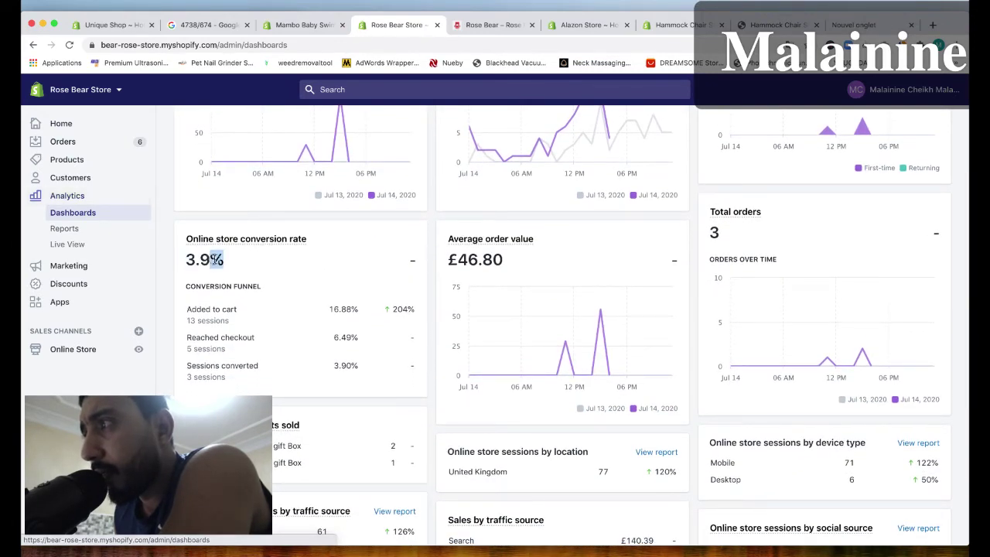
pyautogui.scroll(-1, 232, 287)
pyautogui.scroll(-5, 232, 287)
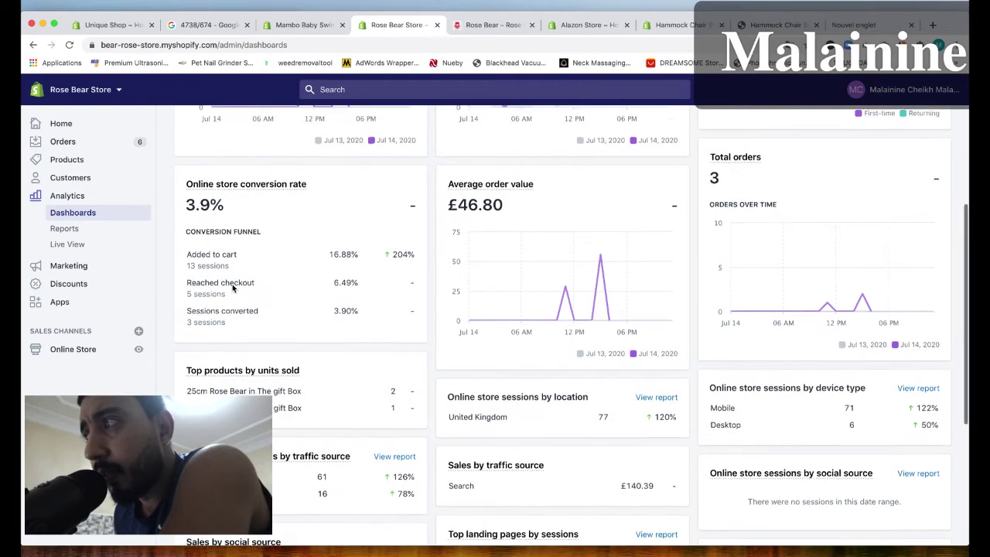
pyautogui.scroll(15, 232, 287)
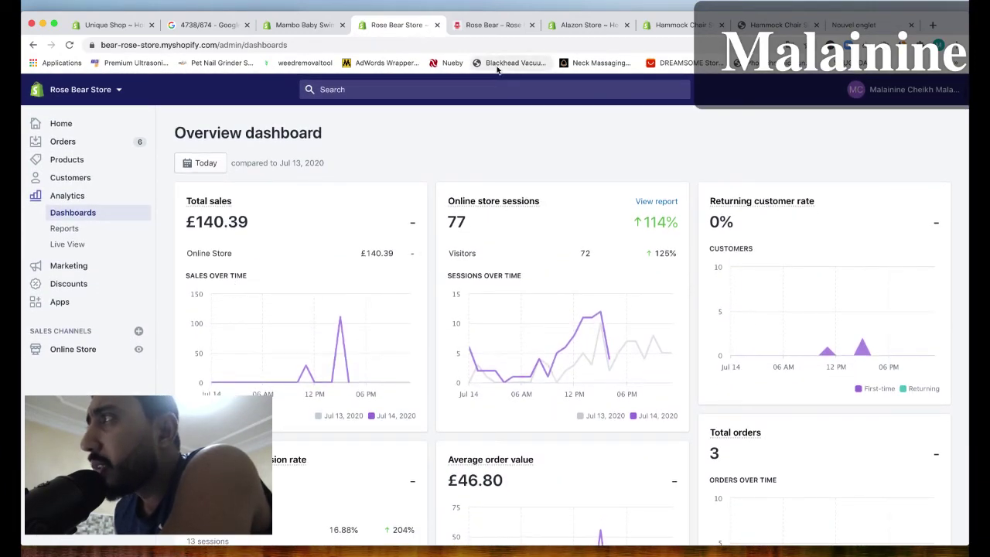
pyautogui.click(532, 26)
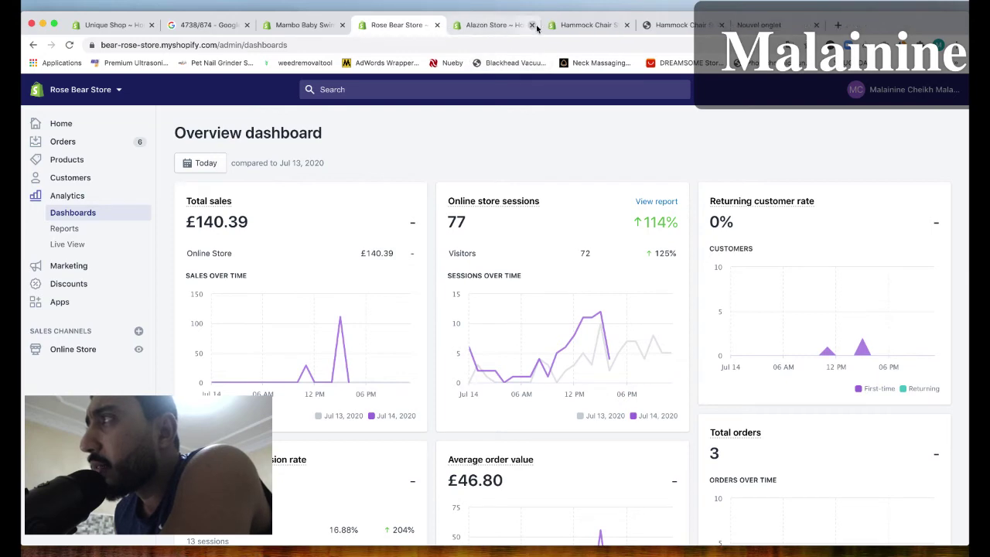
# Switch to the Alazon Store dashboard, open its online store and look through the products on the home page.
pyautogui.click(492, 25)
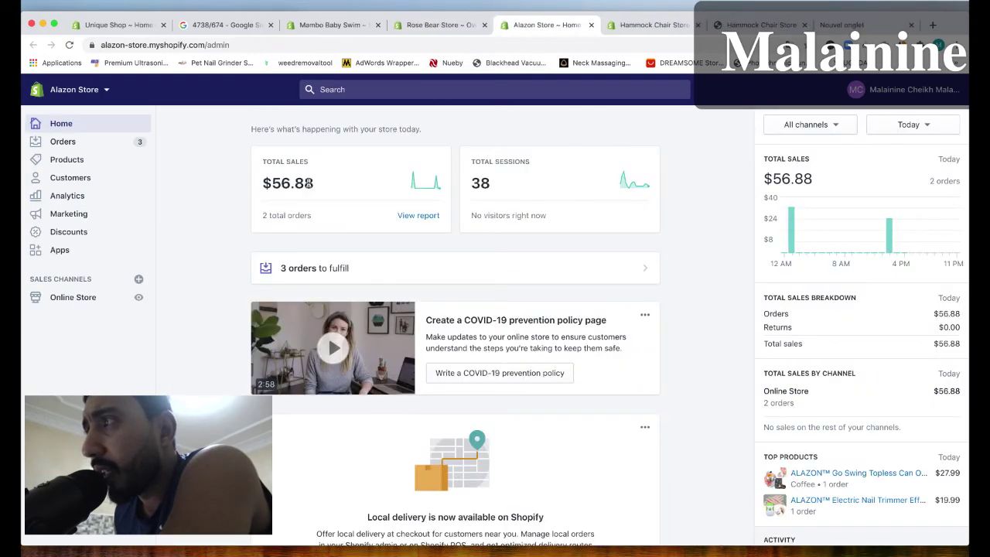
pyautogui.click(139, 298)
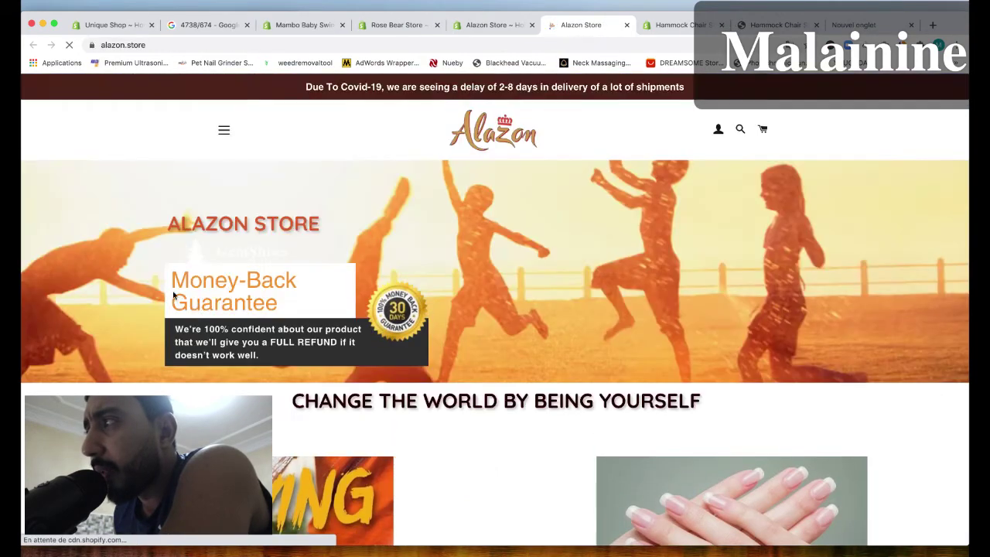
pyautogui.scroll(-6, 200, 304)
pyautogui.scroll(1, 201, 309)
pyautogui.scroll(1, 202, 302)
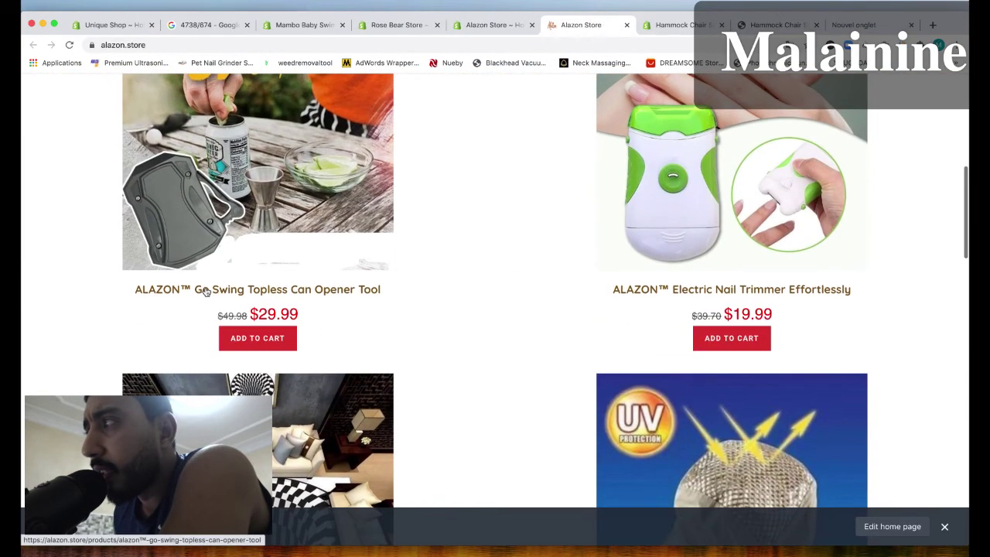
pyautogui.scroll(-12, 206, 291)
pyautogui.scroll(9, 206, 291)
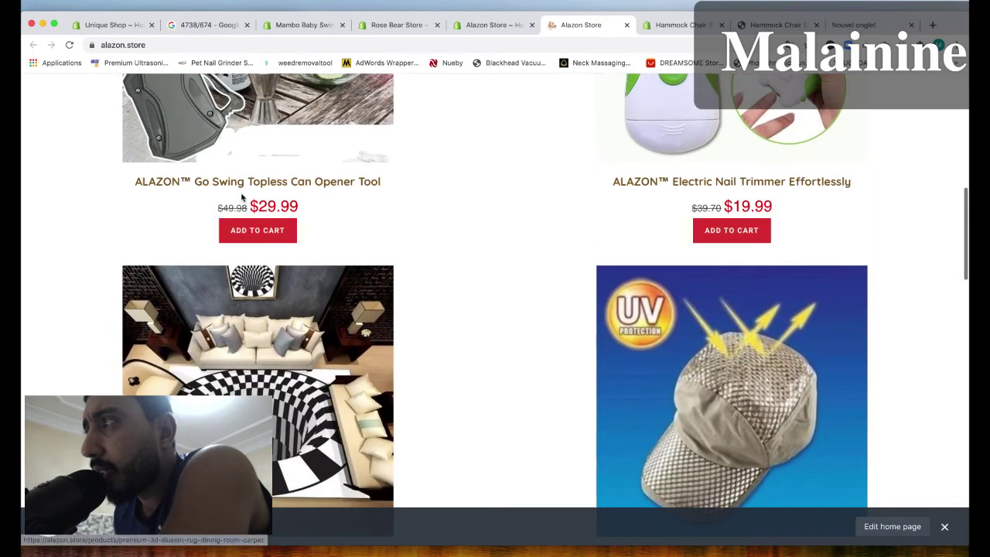
# Open the ALAZON Electric Nail Trimmer product page and review it from the photos to the money-back guarantee.
pyautogui.click(646, 182)
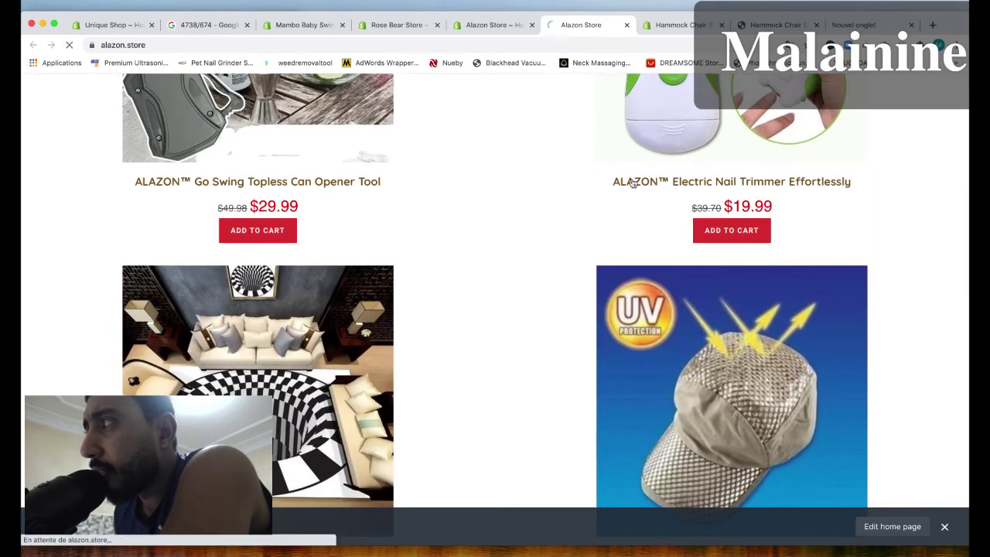
pyautogui.scroll(-10, 402, 194)
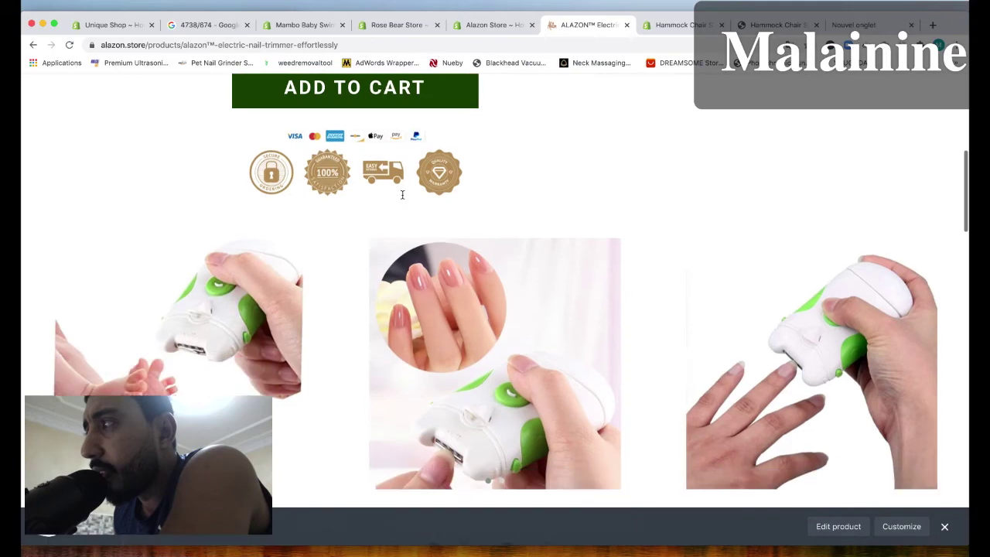
pyautogui.scroll(-15, 402, 199)
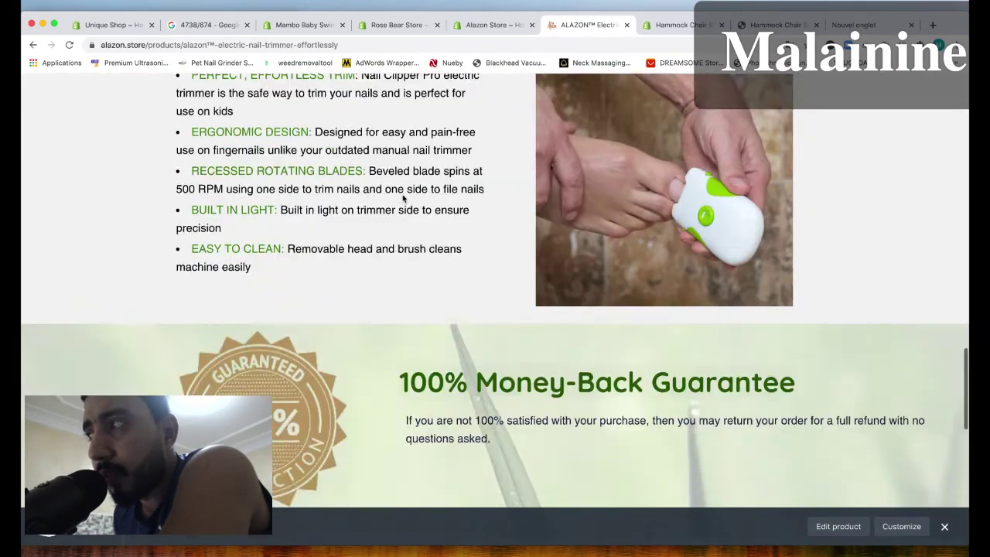
pyautogui.scroll(20, 403, 194)
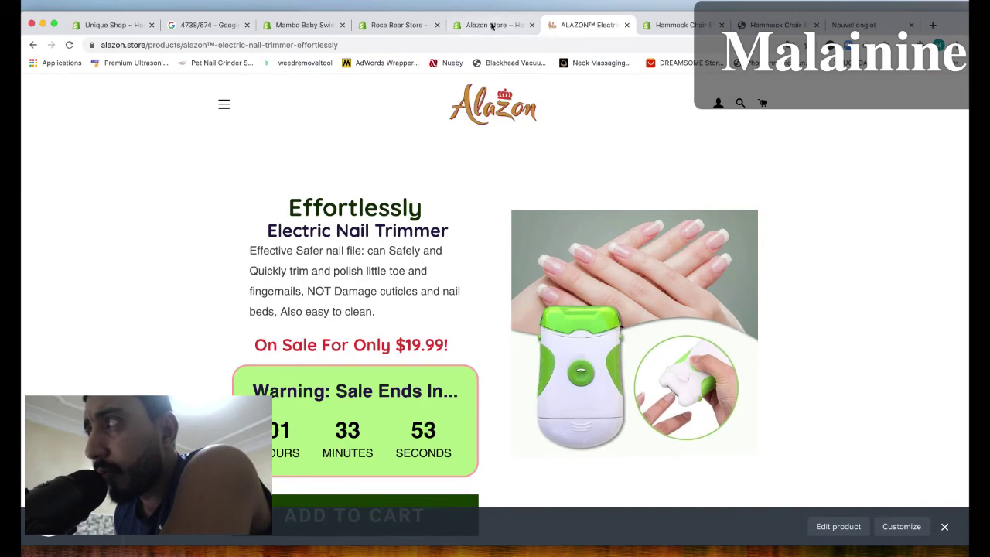
# Return to the Alazon Store dashboard and review today's sales breakdown, top products and recent activity.
pyautogui.click(492, 25)
pyautogui.scroll(-5, 737, 323)
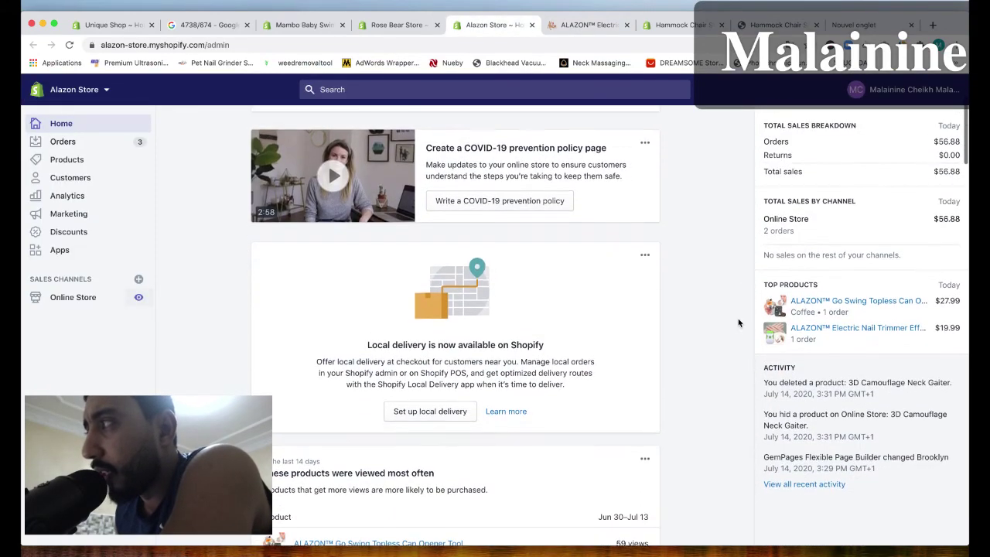
pyautogui.scroll(5, 738, 324)
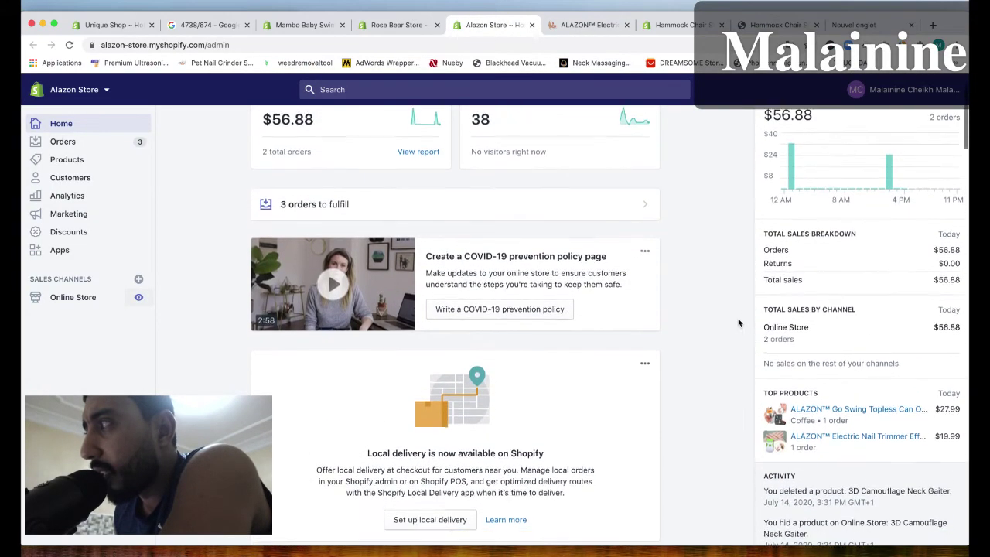